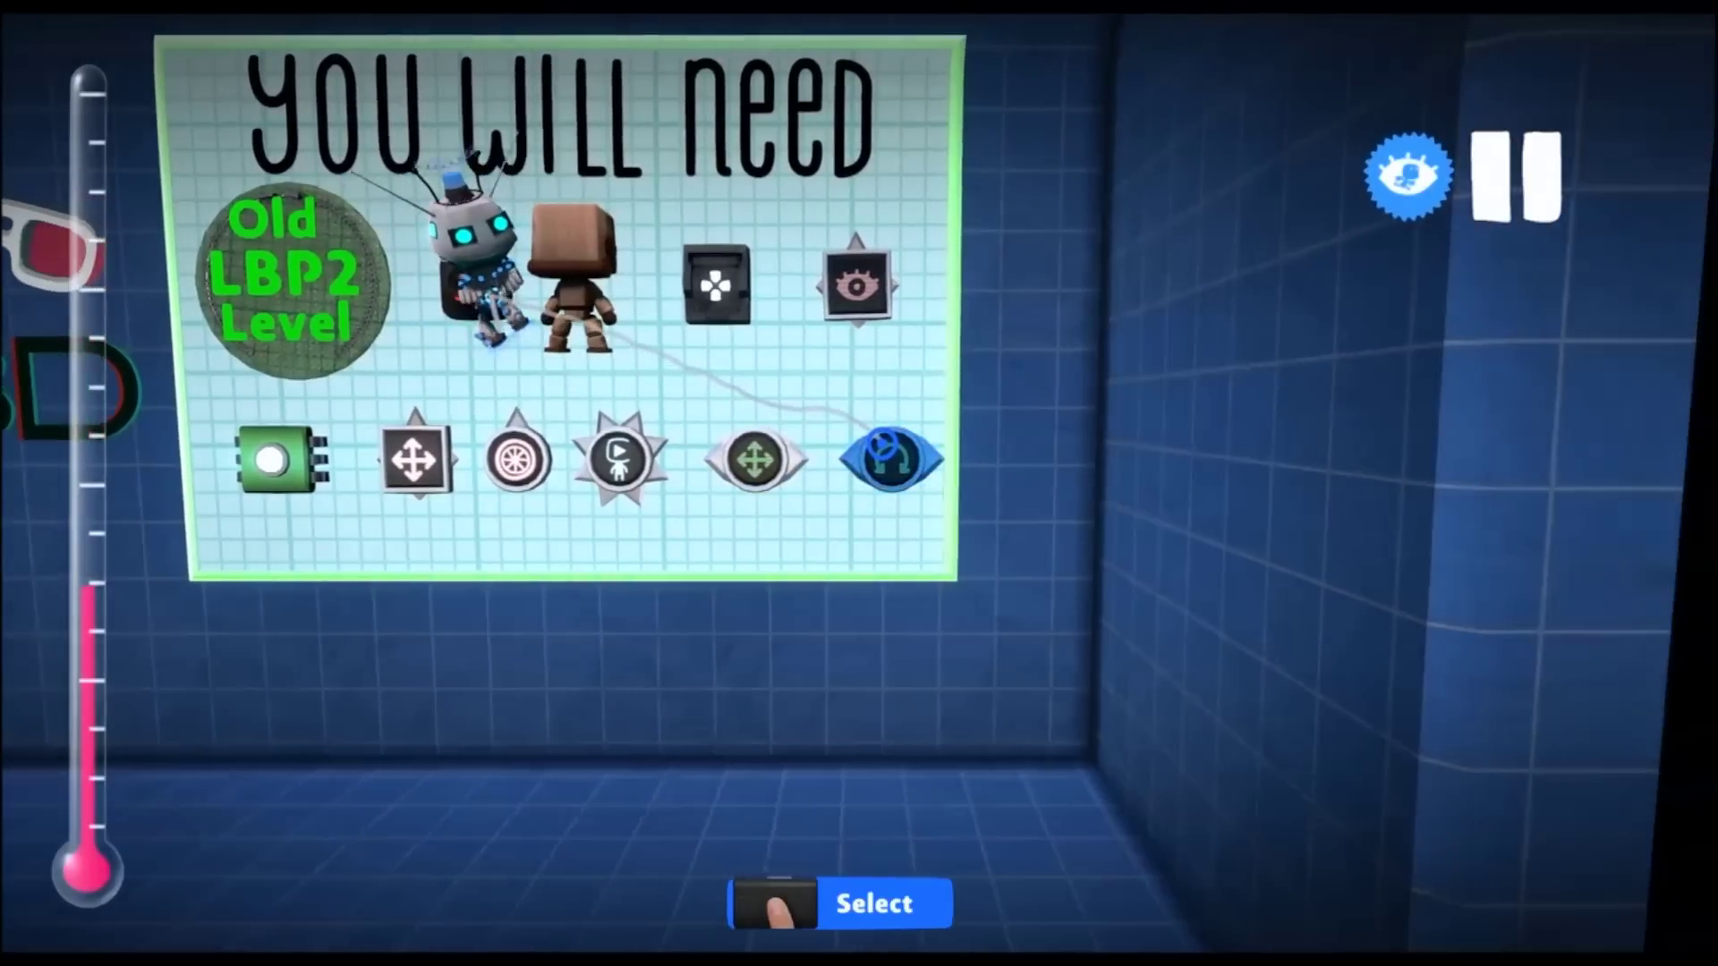
left_click(859, 445)
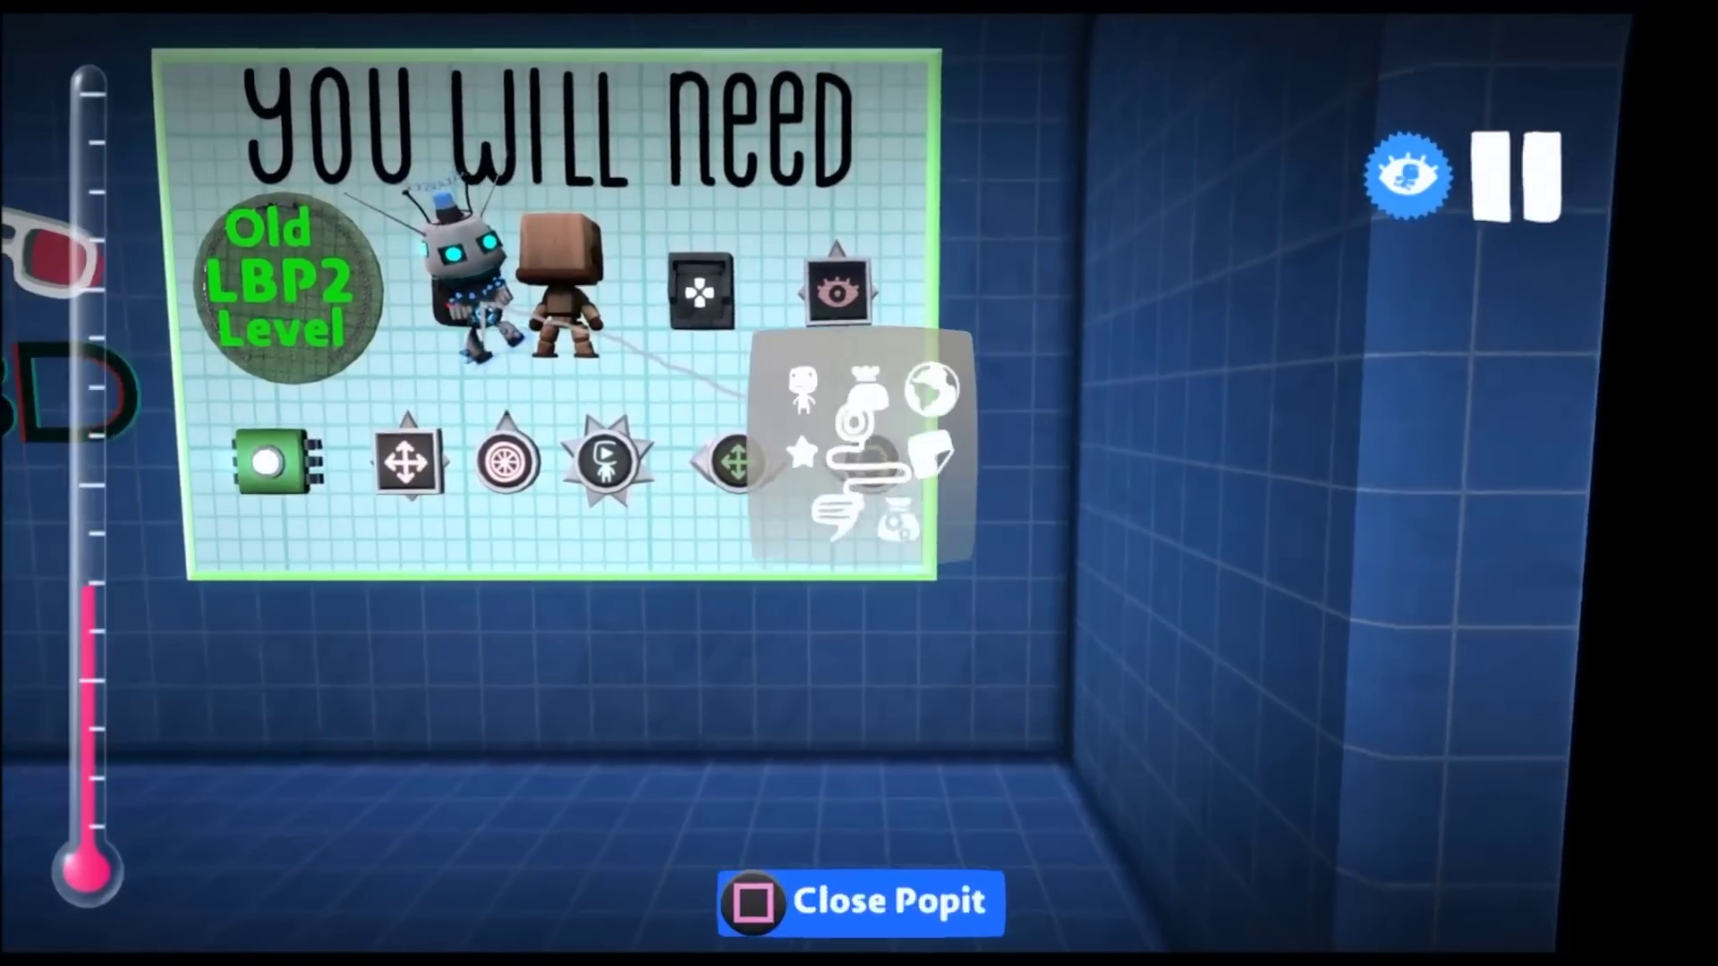
key("Escape")
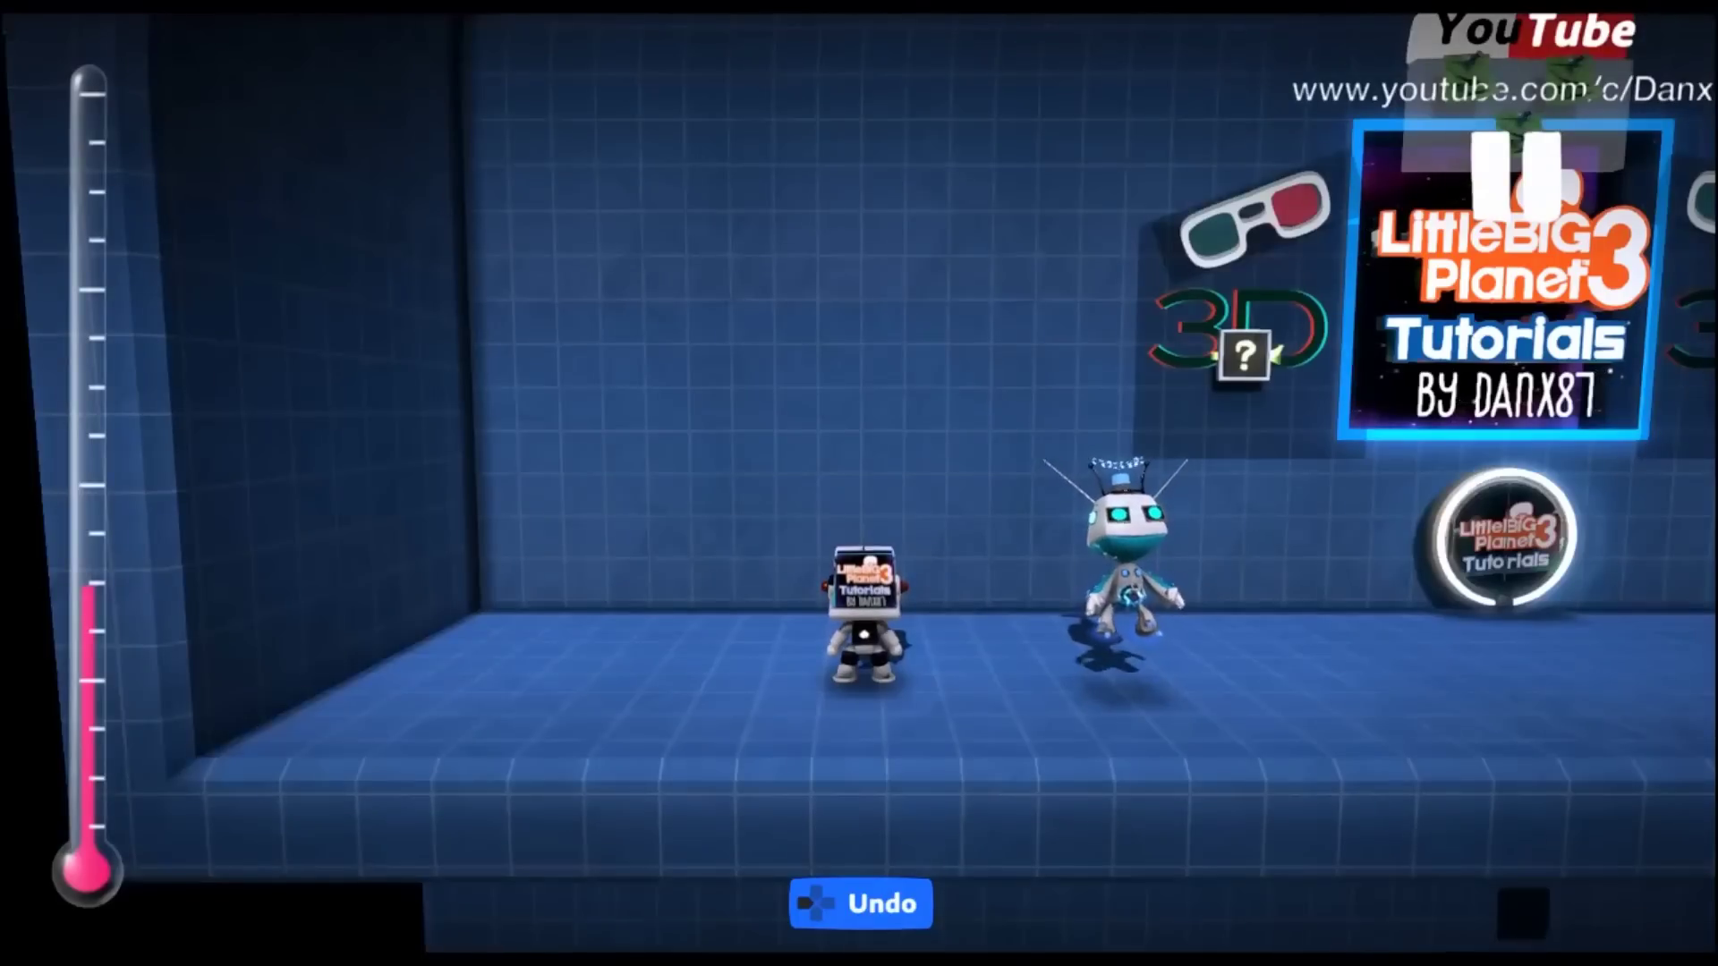
Locate the Sackbots section among the Creatures & Characters objects
key("Escape")
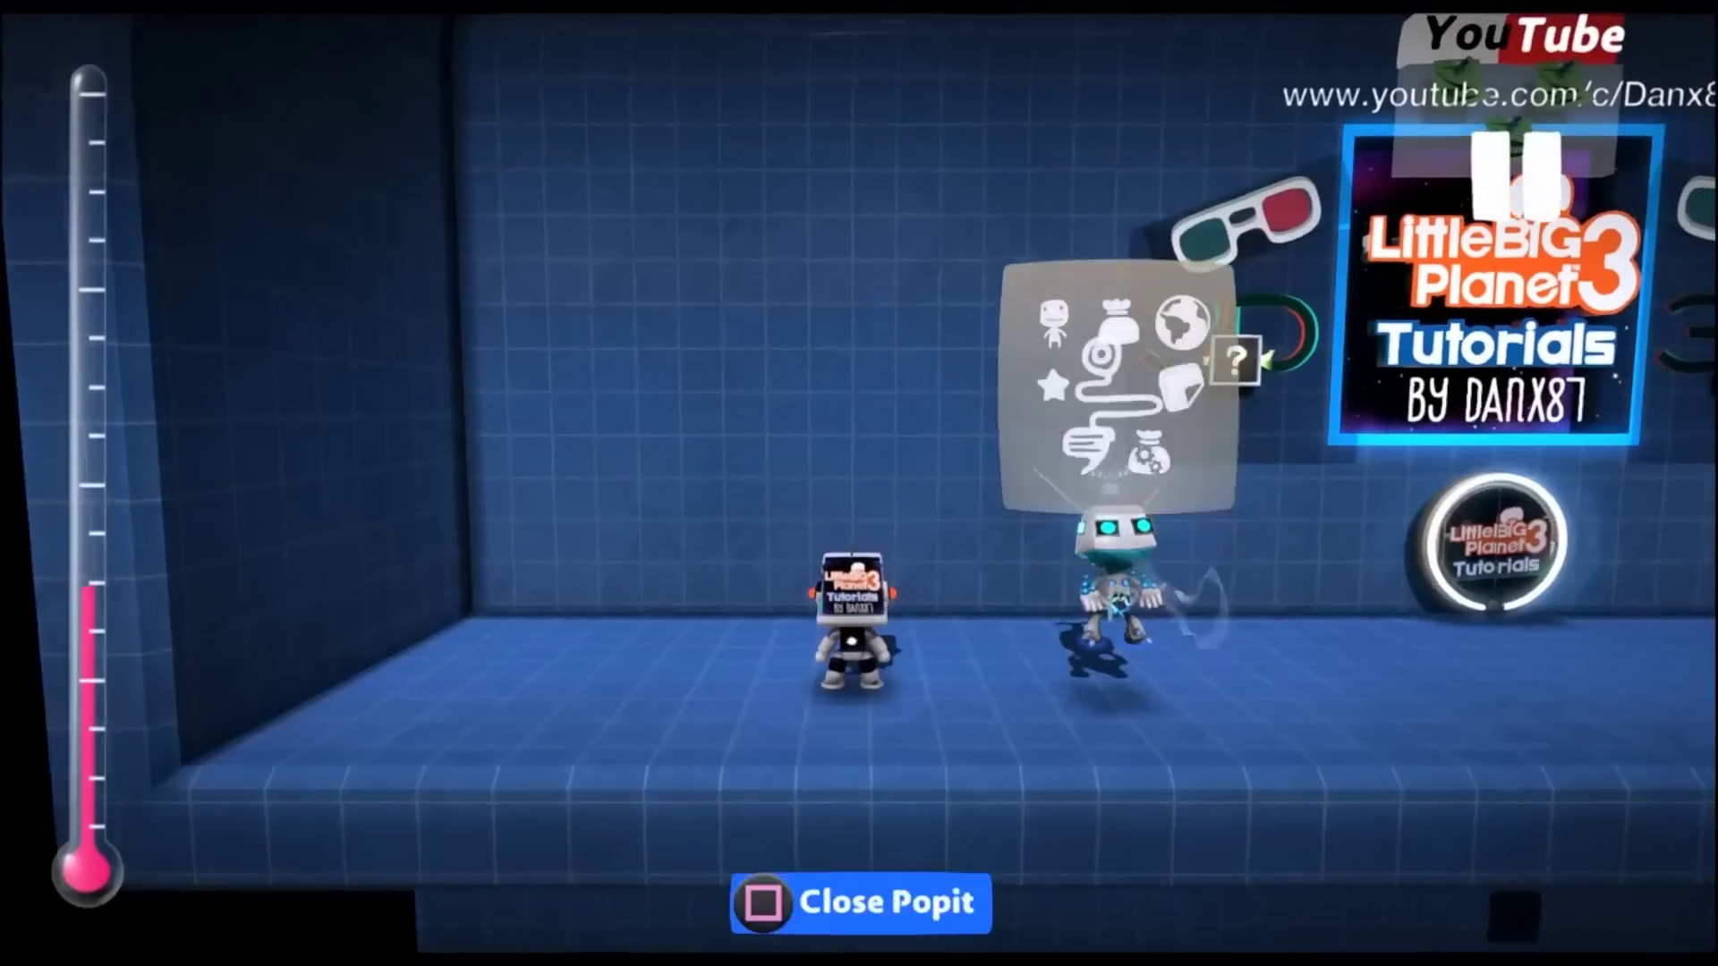
key("Return")
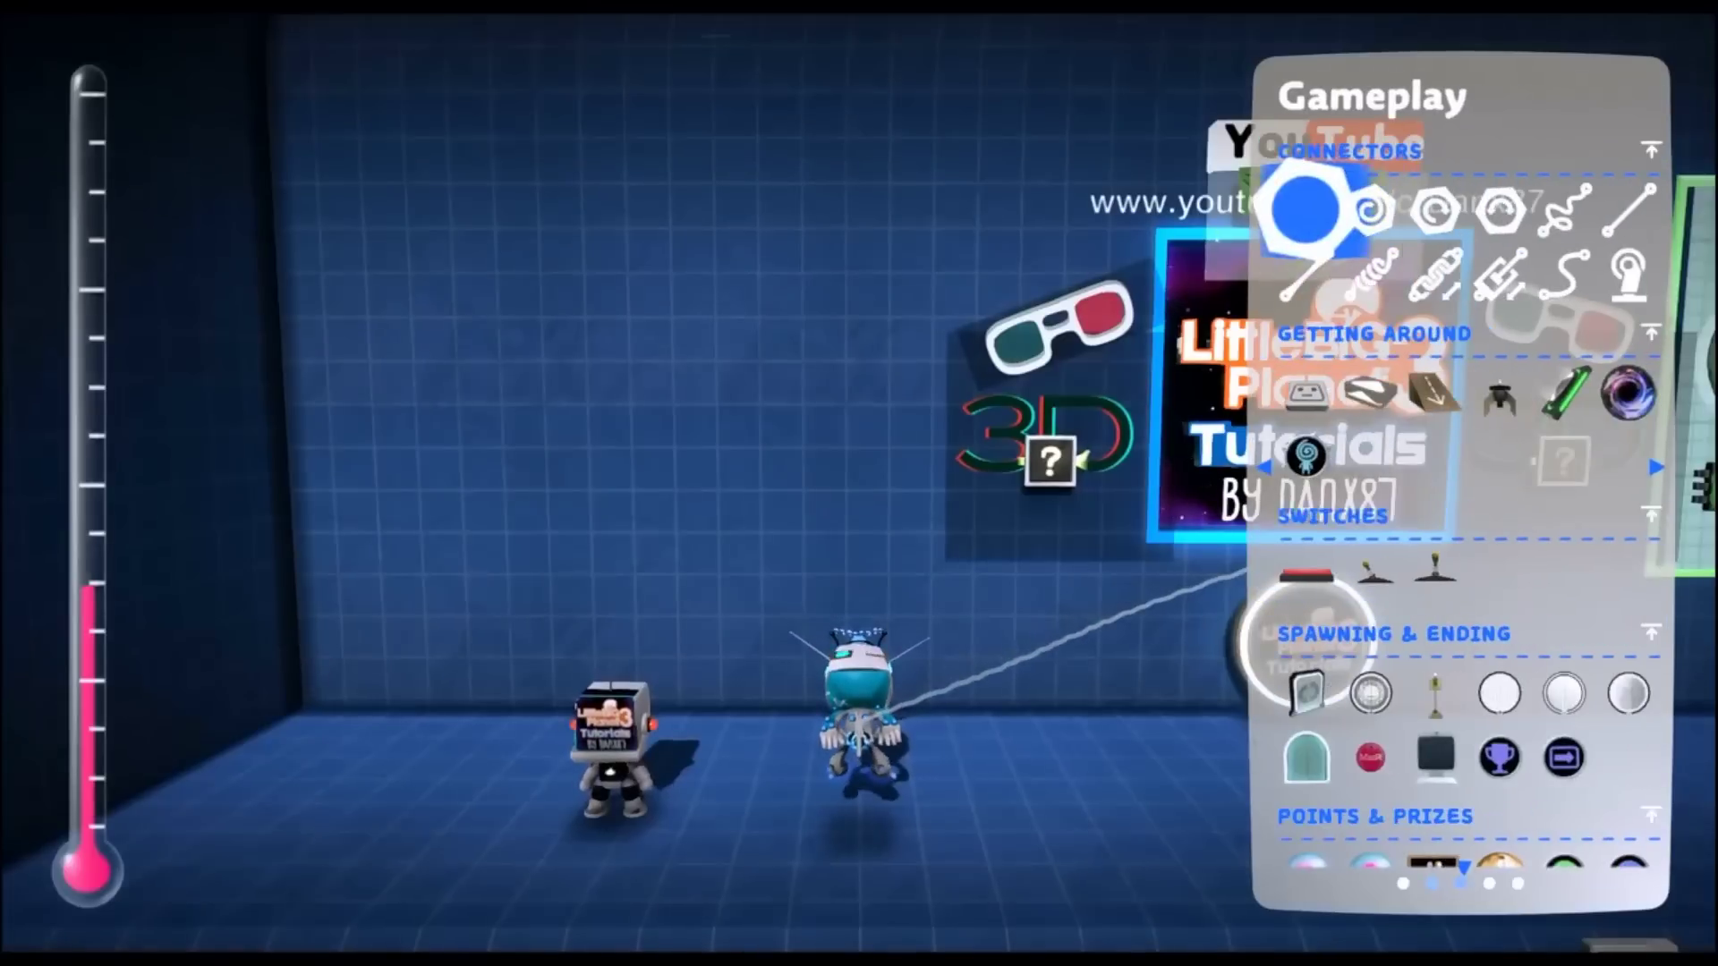
key("Up")
key("Up")
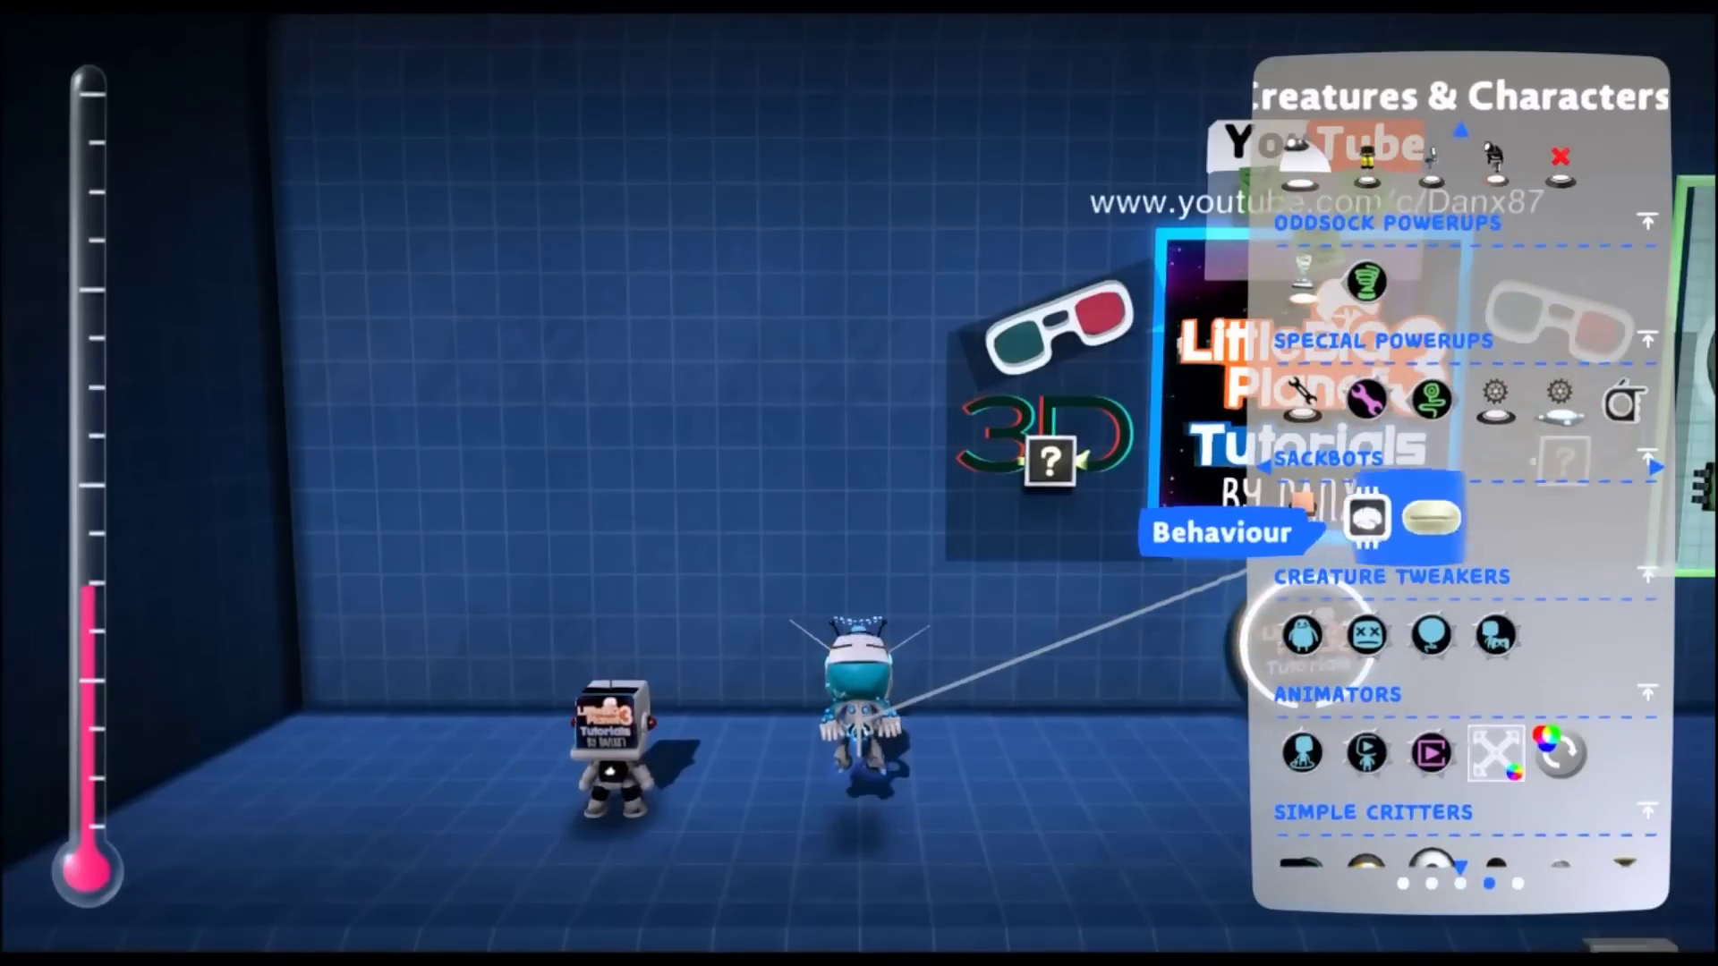
key("Escape")
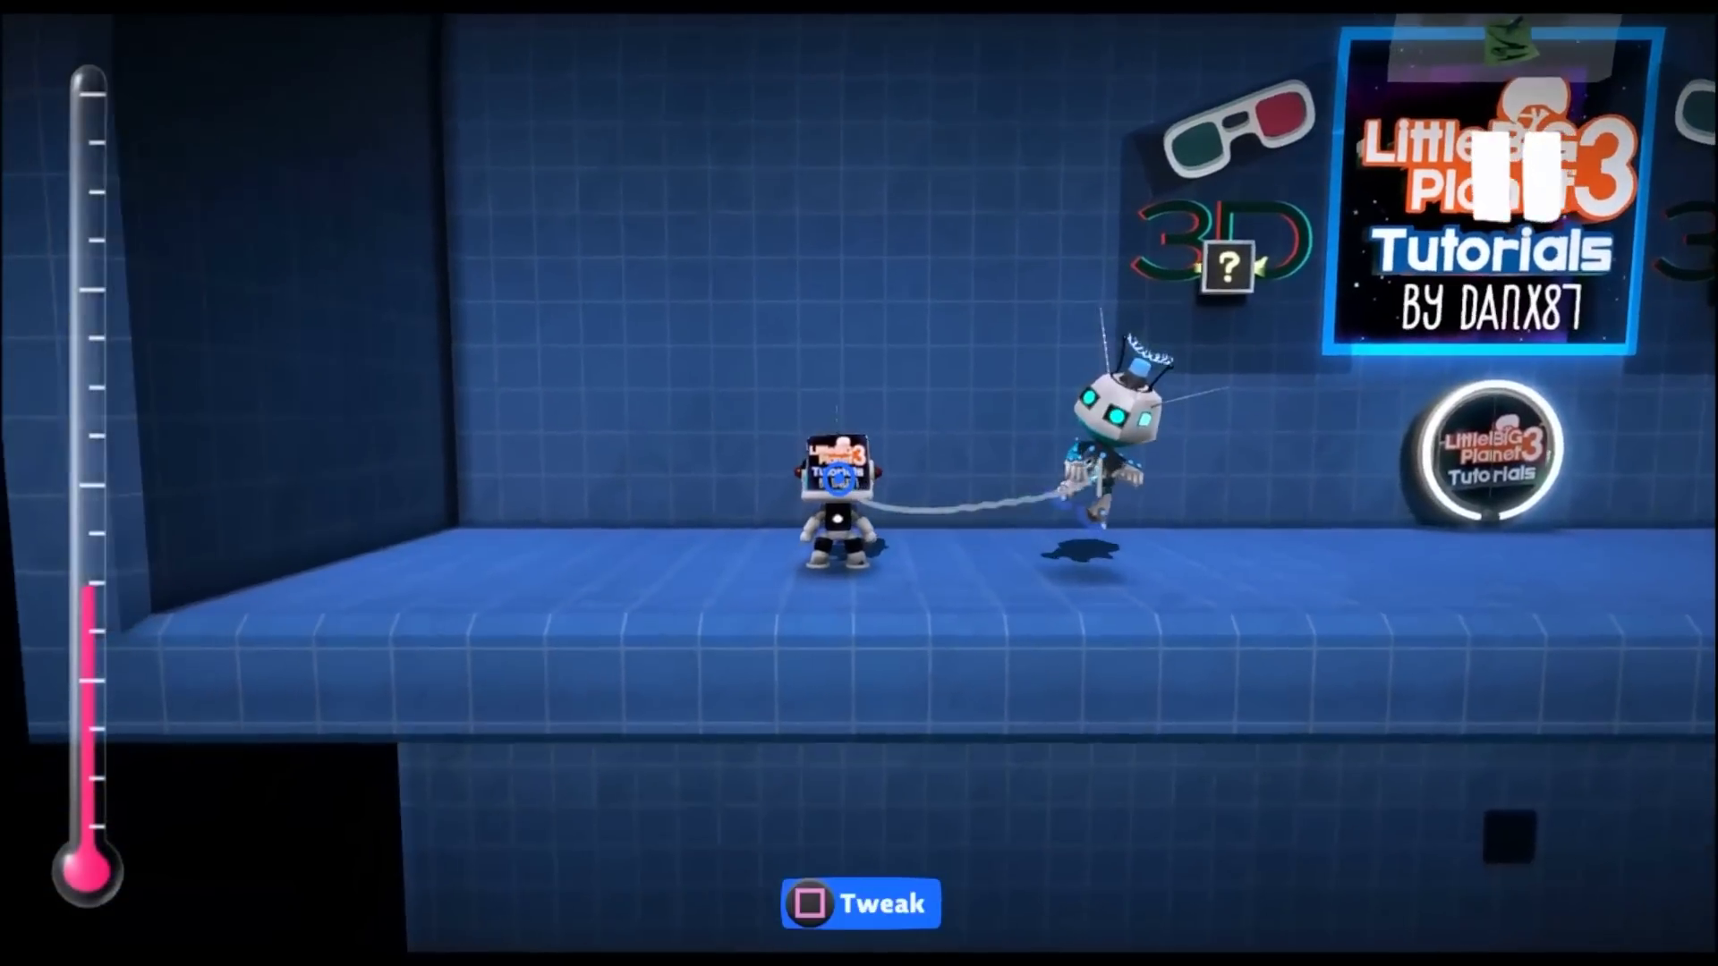
Move the sackbot up off the floor against the back wall and open its circuit board
left_click_drag(837, 519, 859, 332)
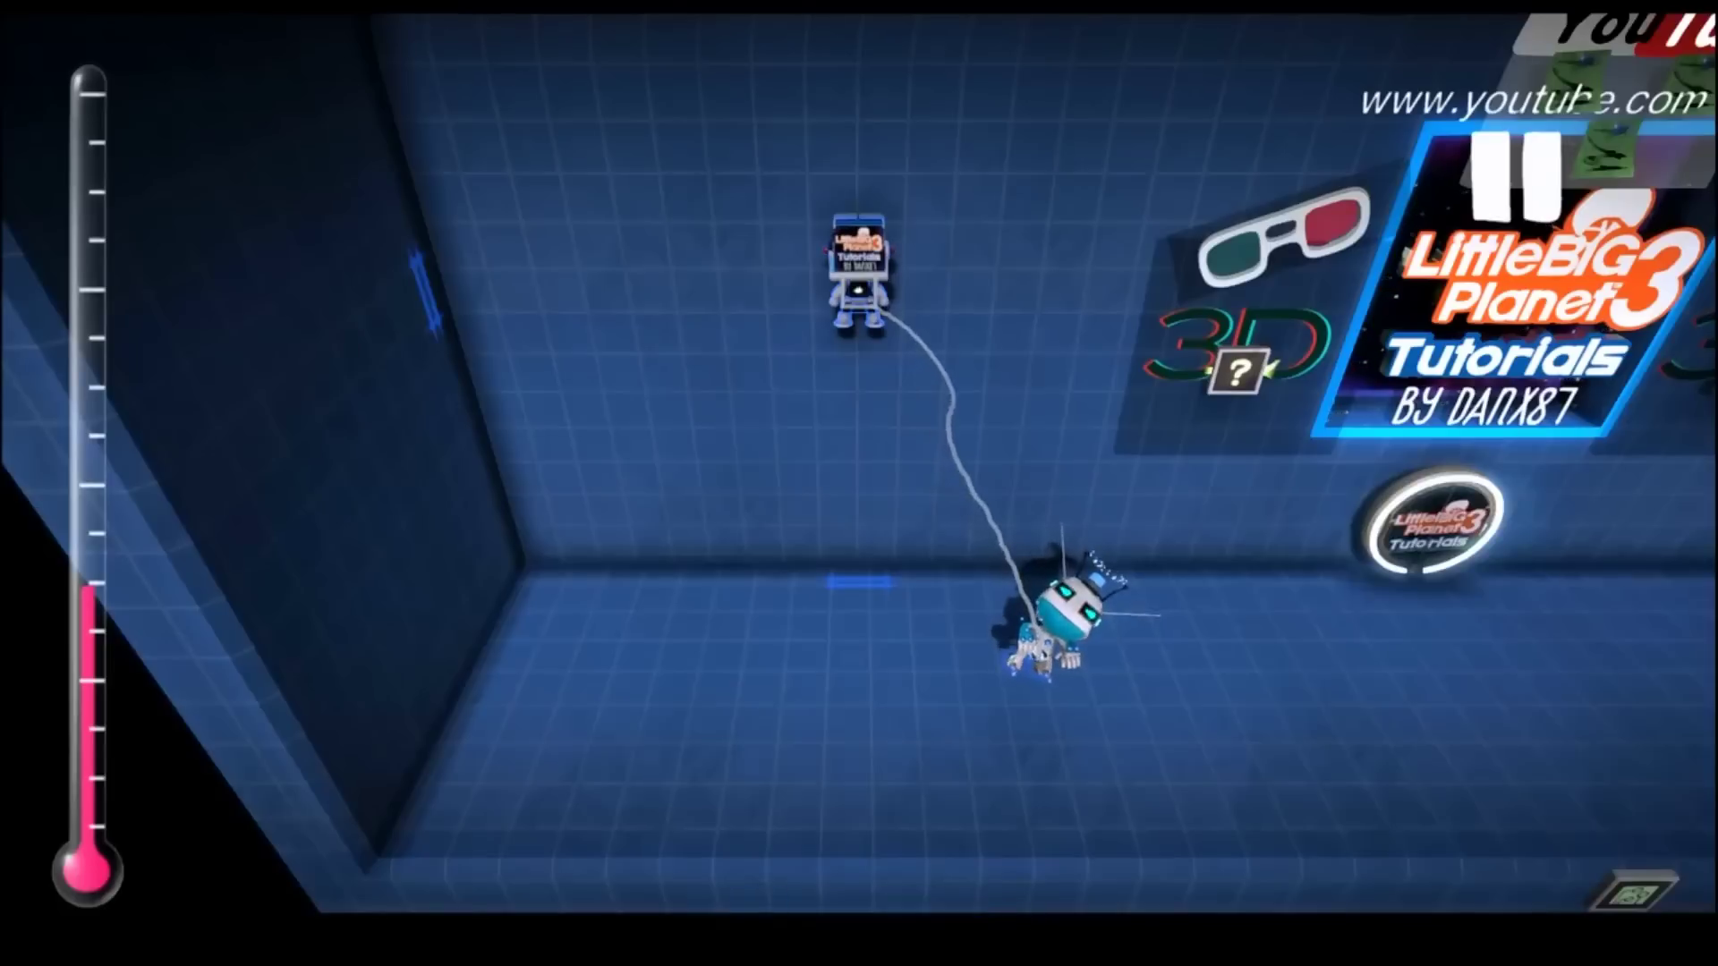
key("Escape")
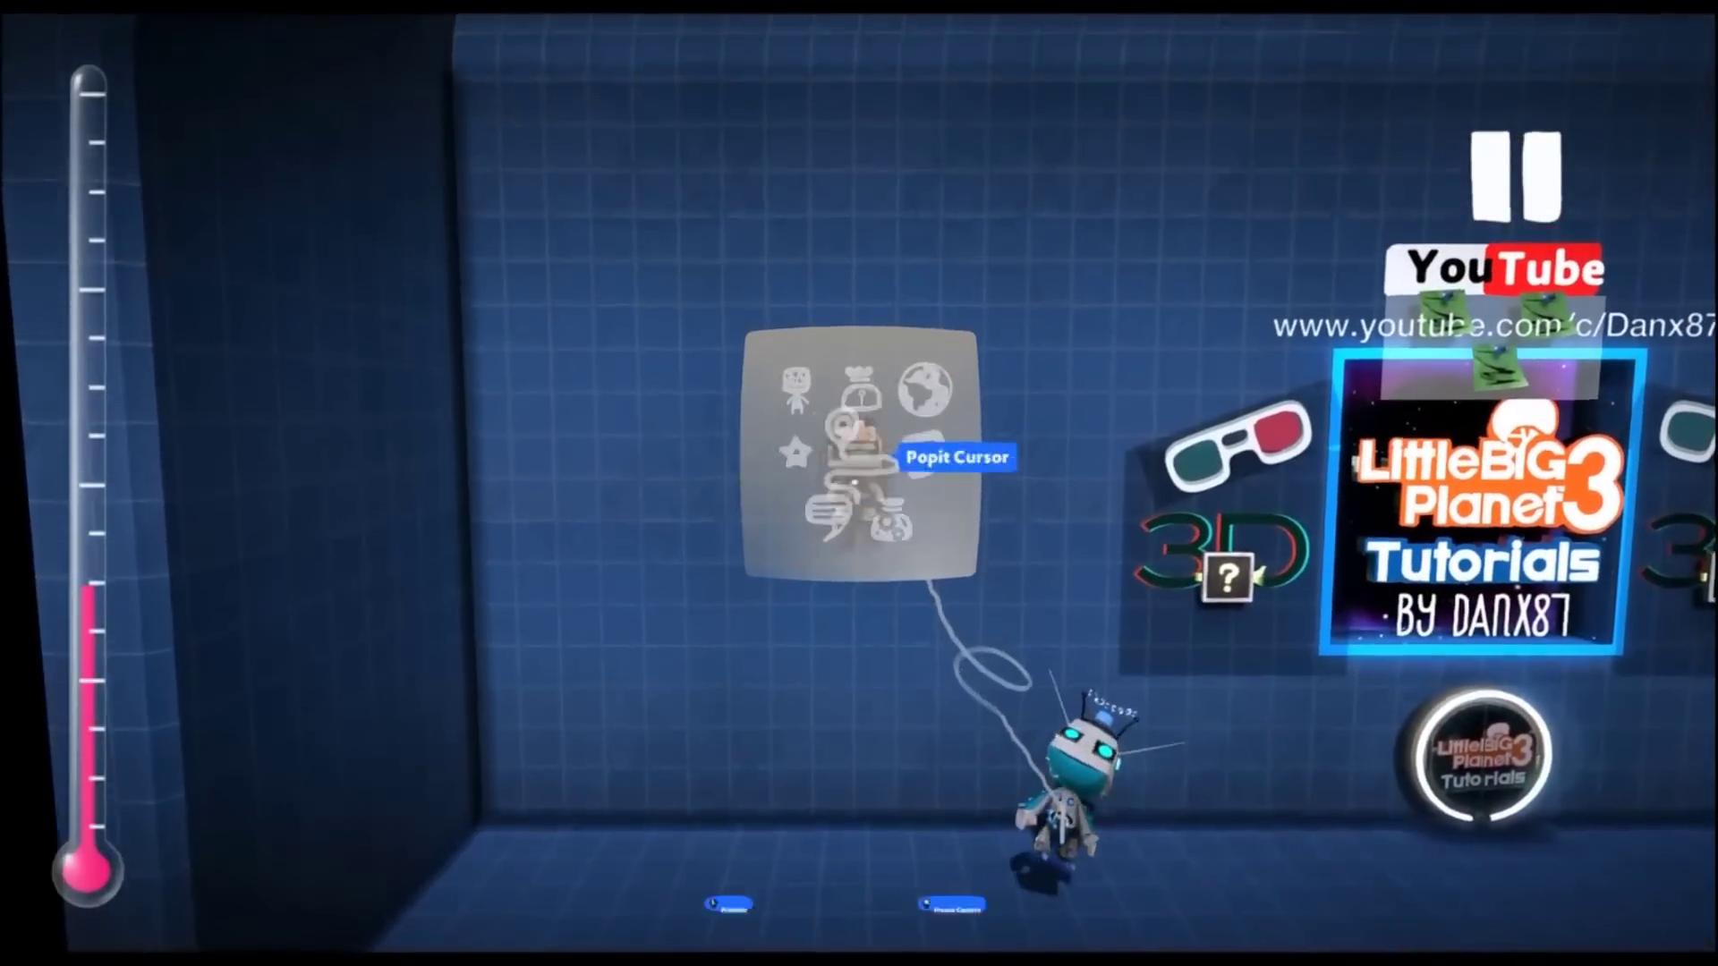
key("Escape")
key("Escape")
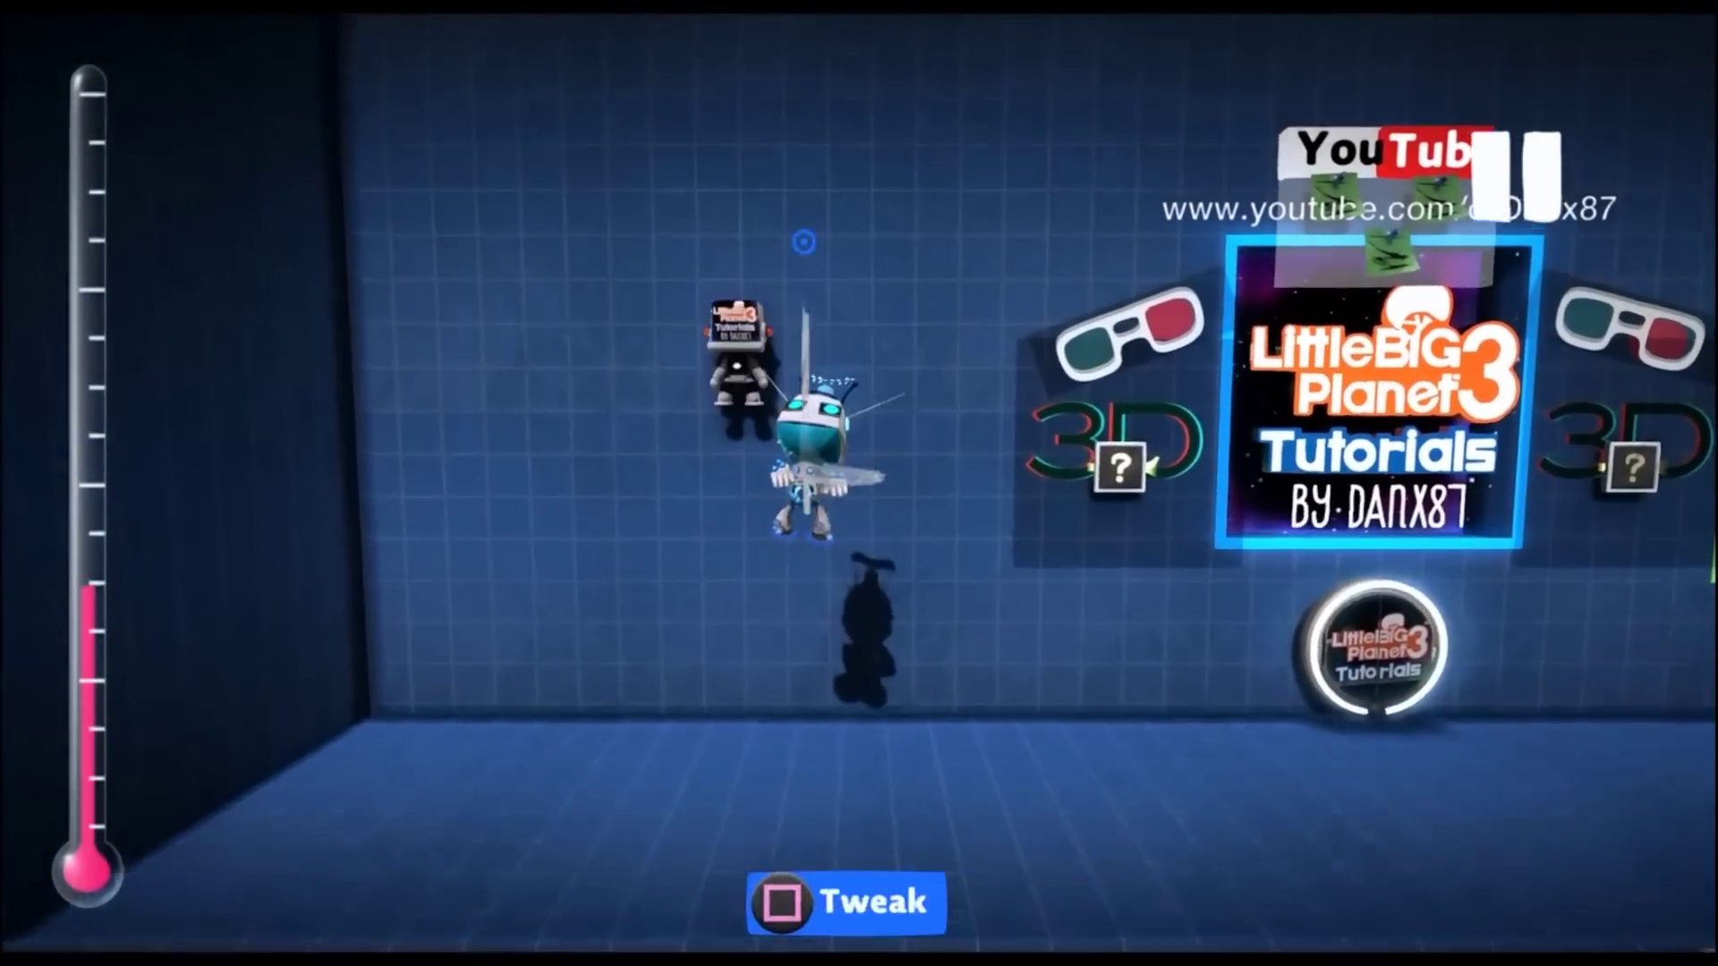
left_click(844, 488)
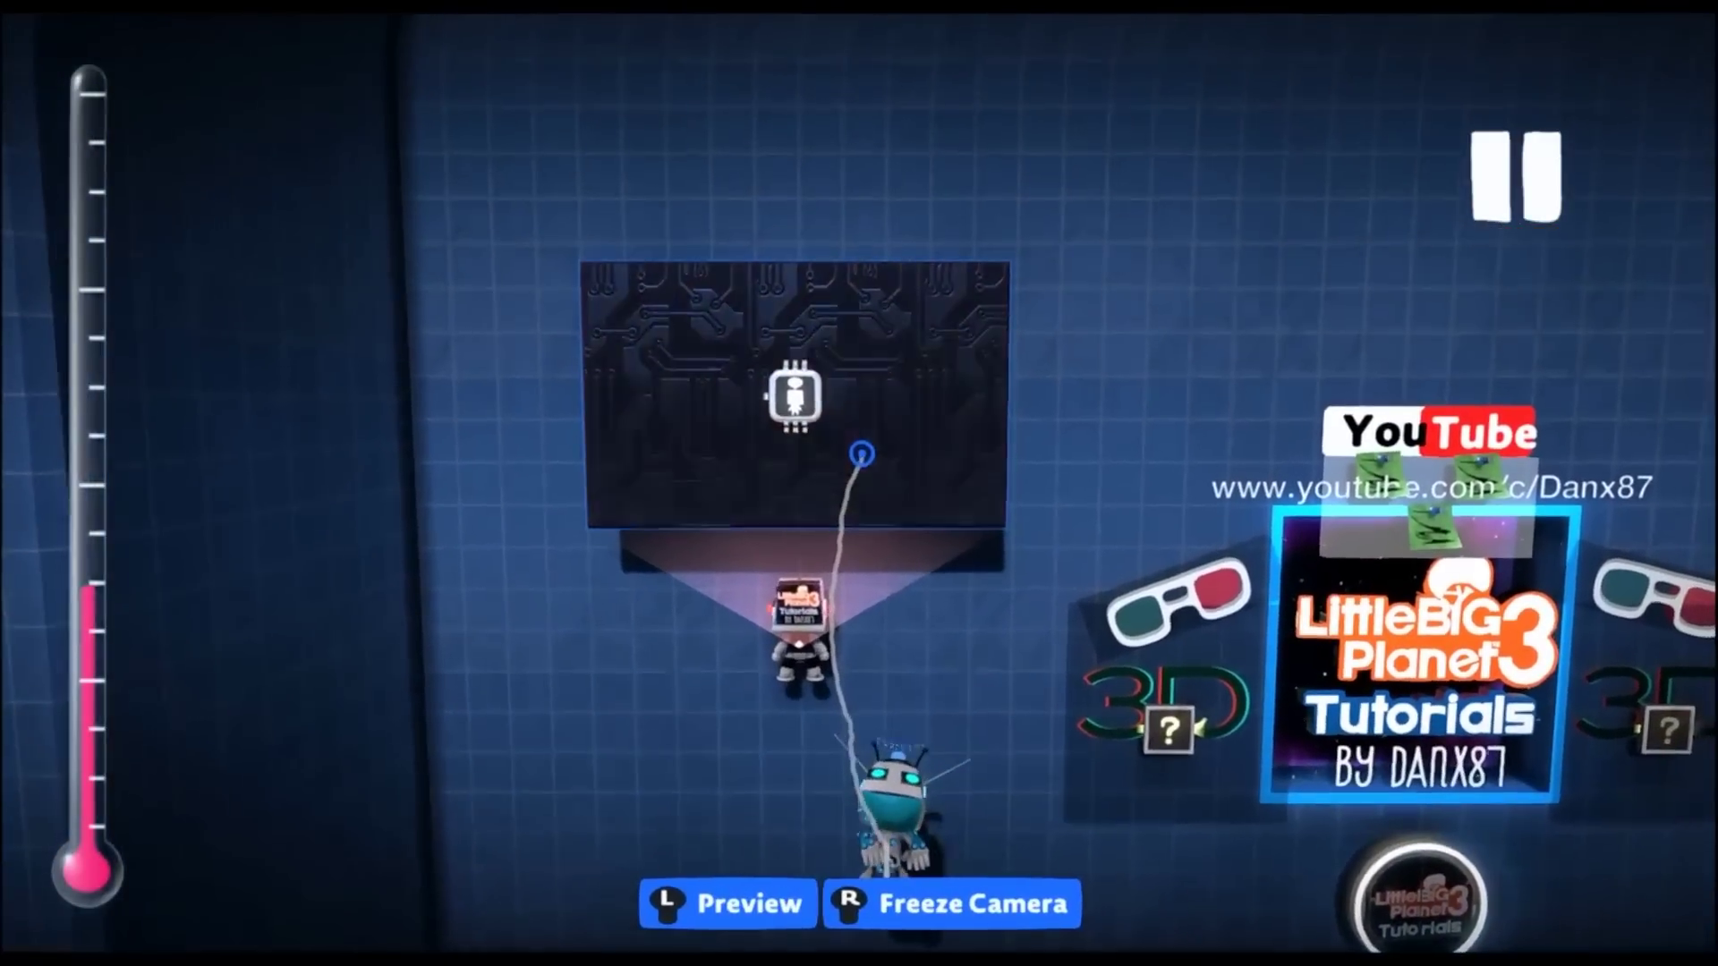
Place a Controlinator beside the behaviour chip on the sackbot's circuit board and open the Controlinator's own circuit board
key("Escape")
key("Return")
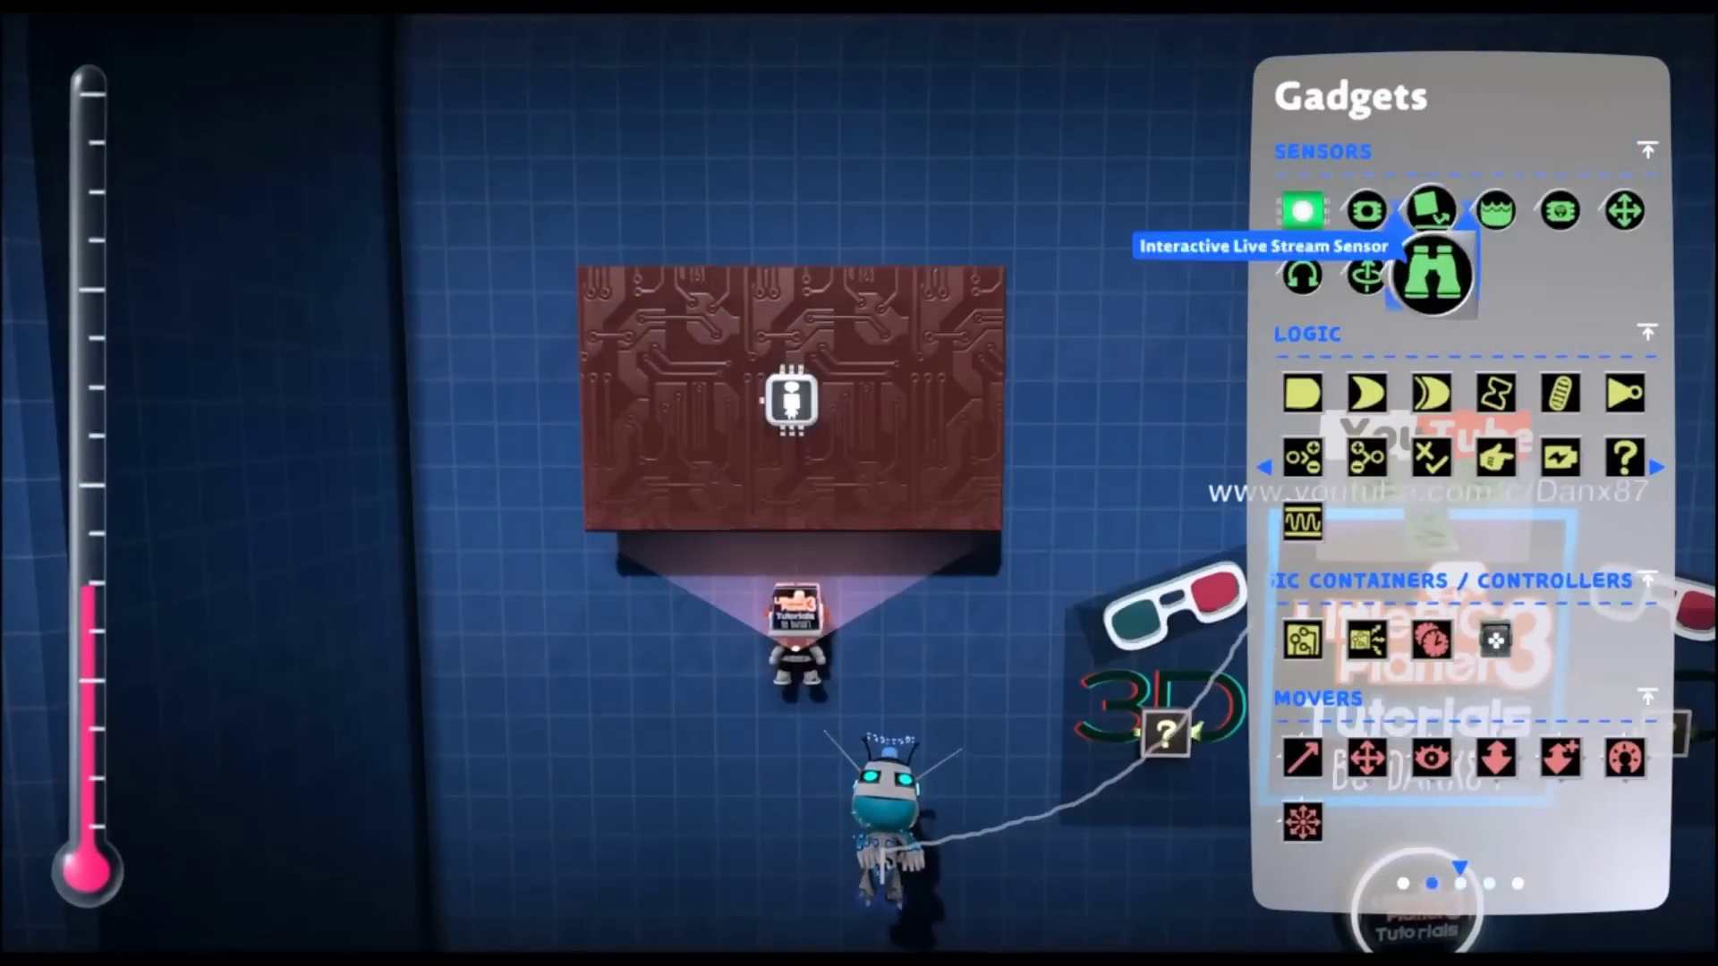
key("Down")
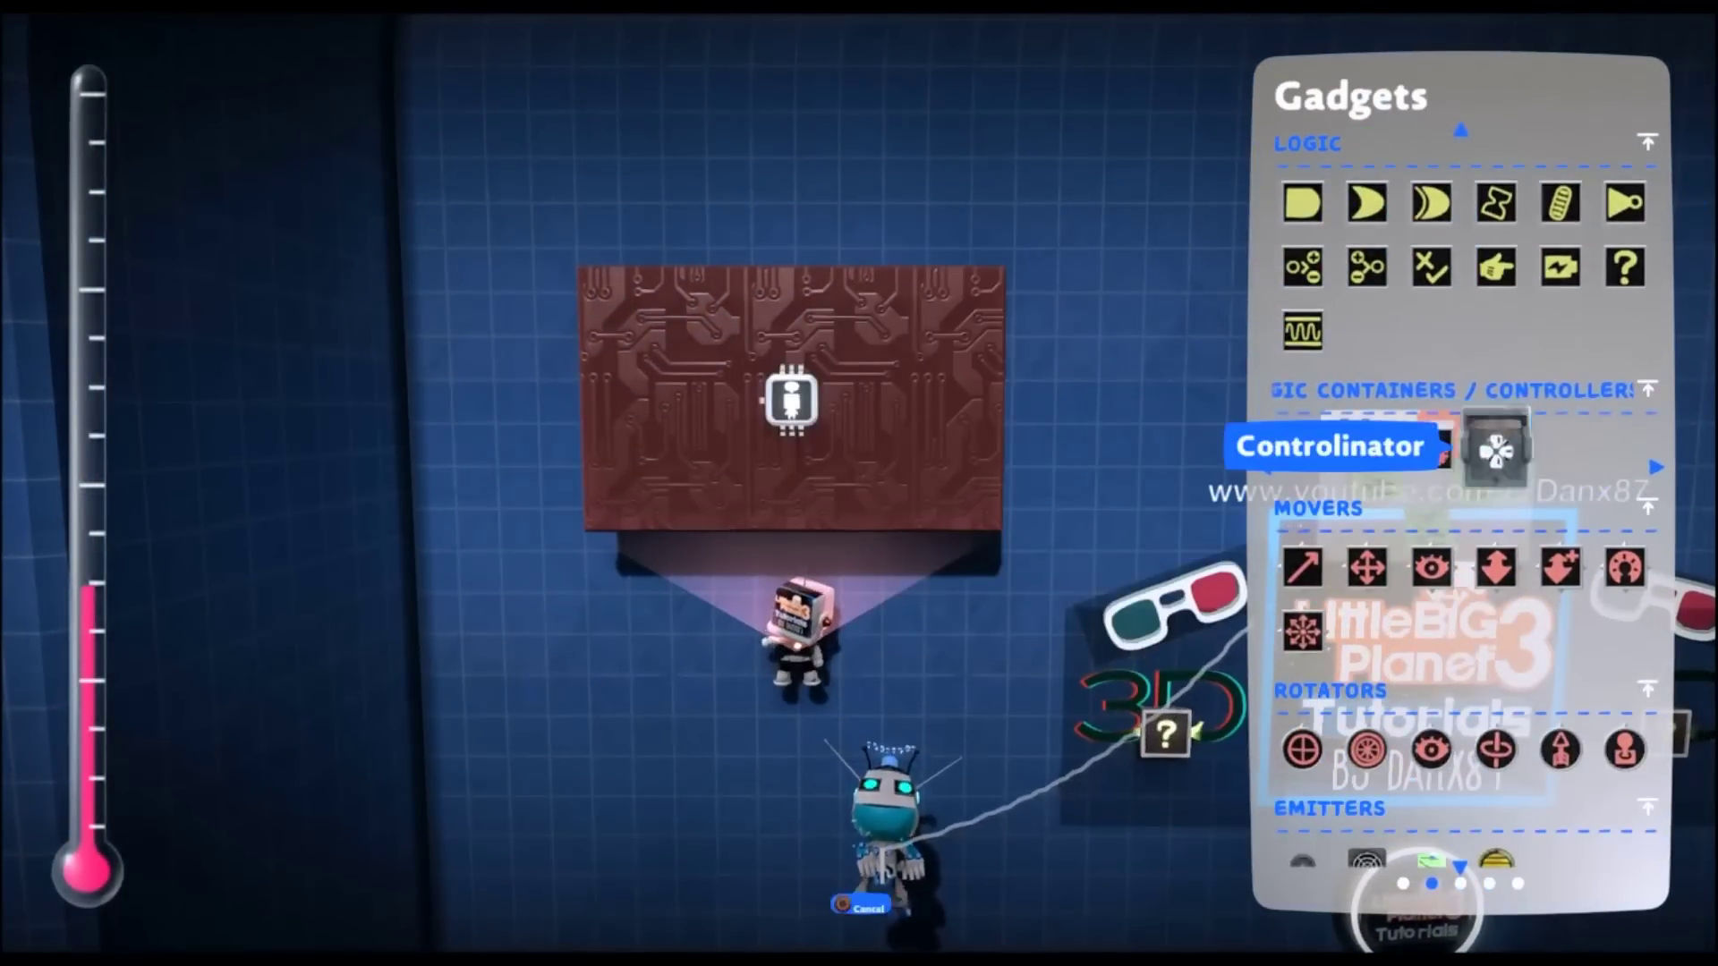
key("Return")
key("Return")
key("Escape")
key("Return")
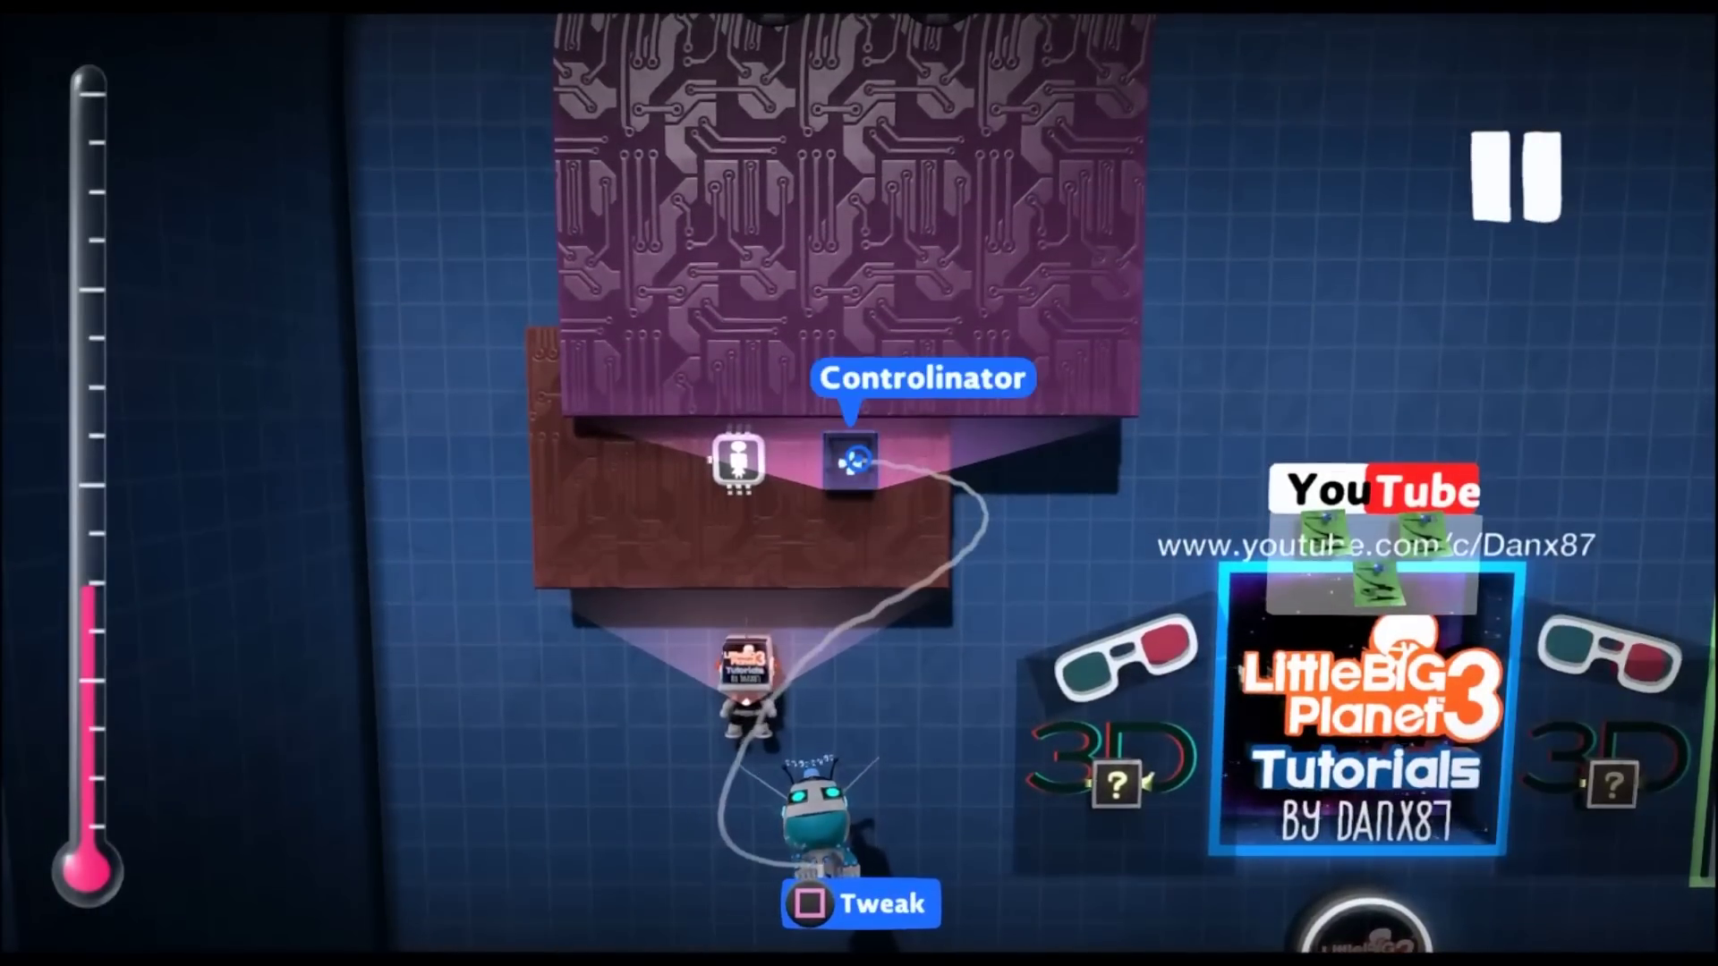
Set the Controlinator's Remote Control to Receiver and its Override Sackbot option to No
left_click(857, 461)
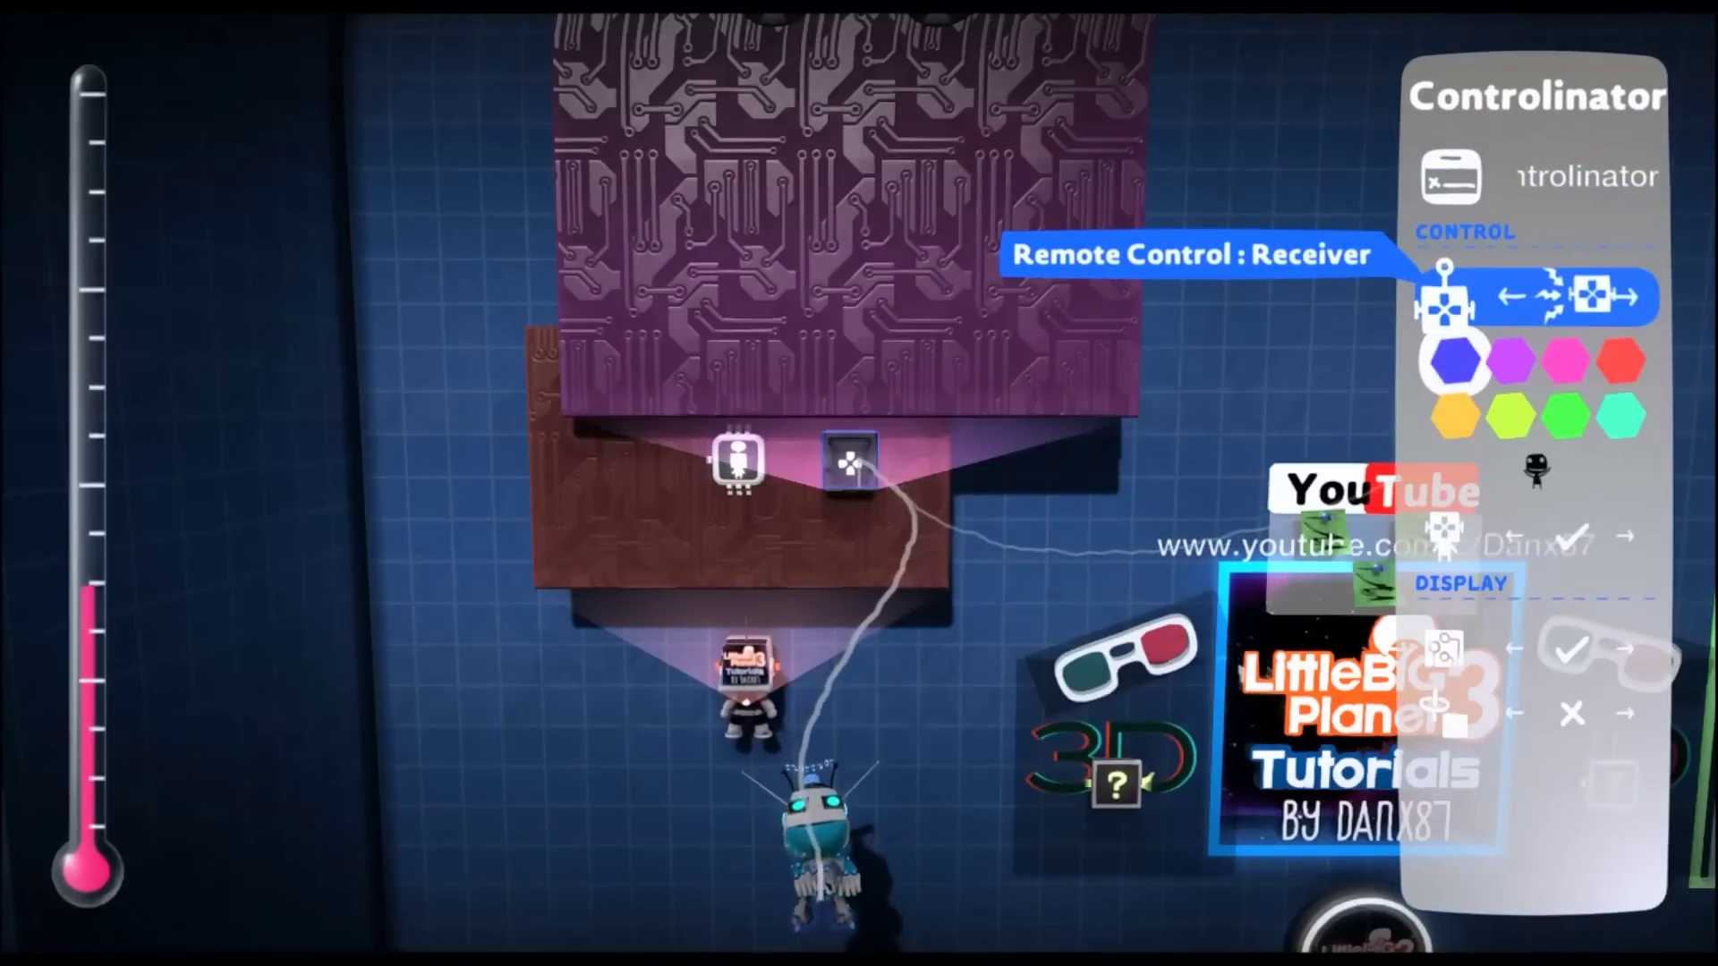
key("Down")
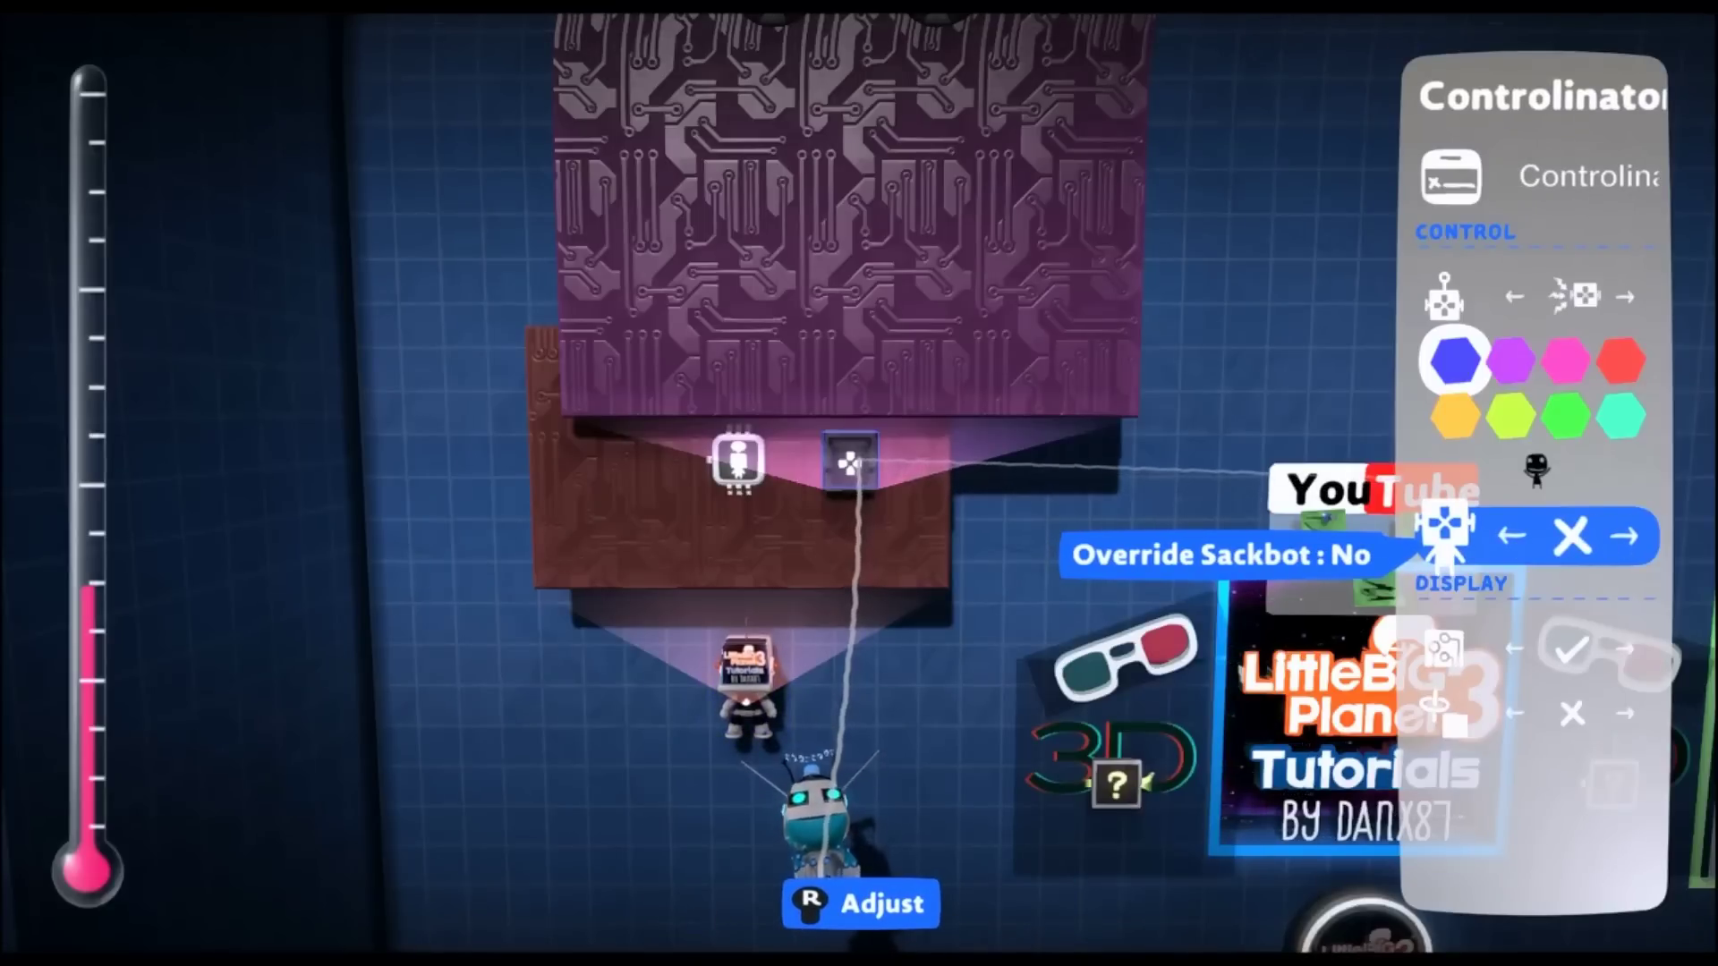
key("Escape")
key("Escape")
Place a Game Camera on the Controlinator's circuit board just below the controller and wire it to the controller's upper centre output
key("Up")
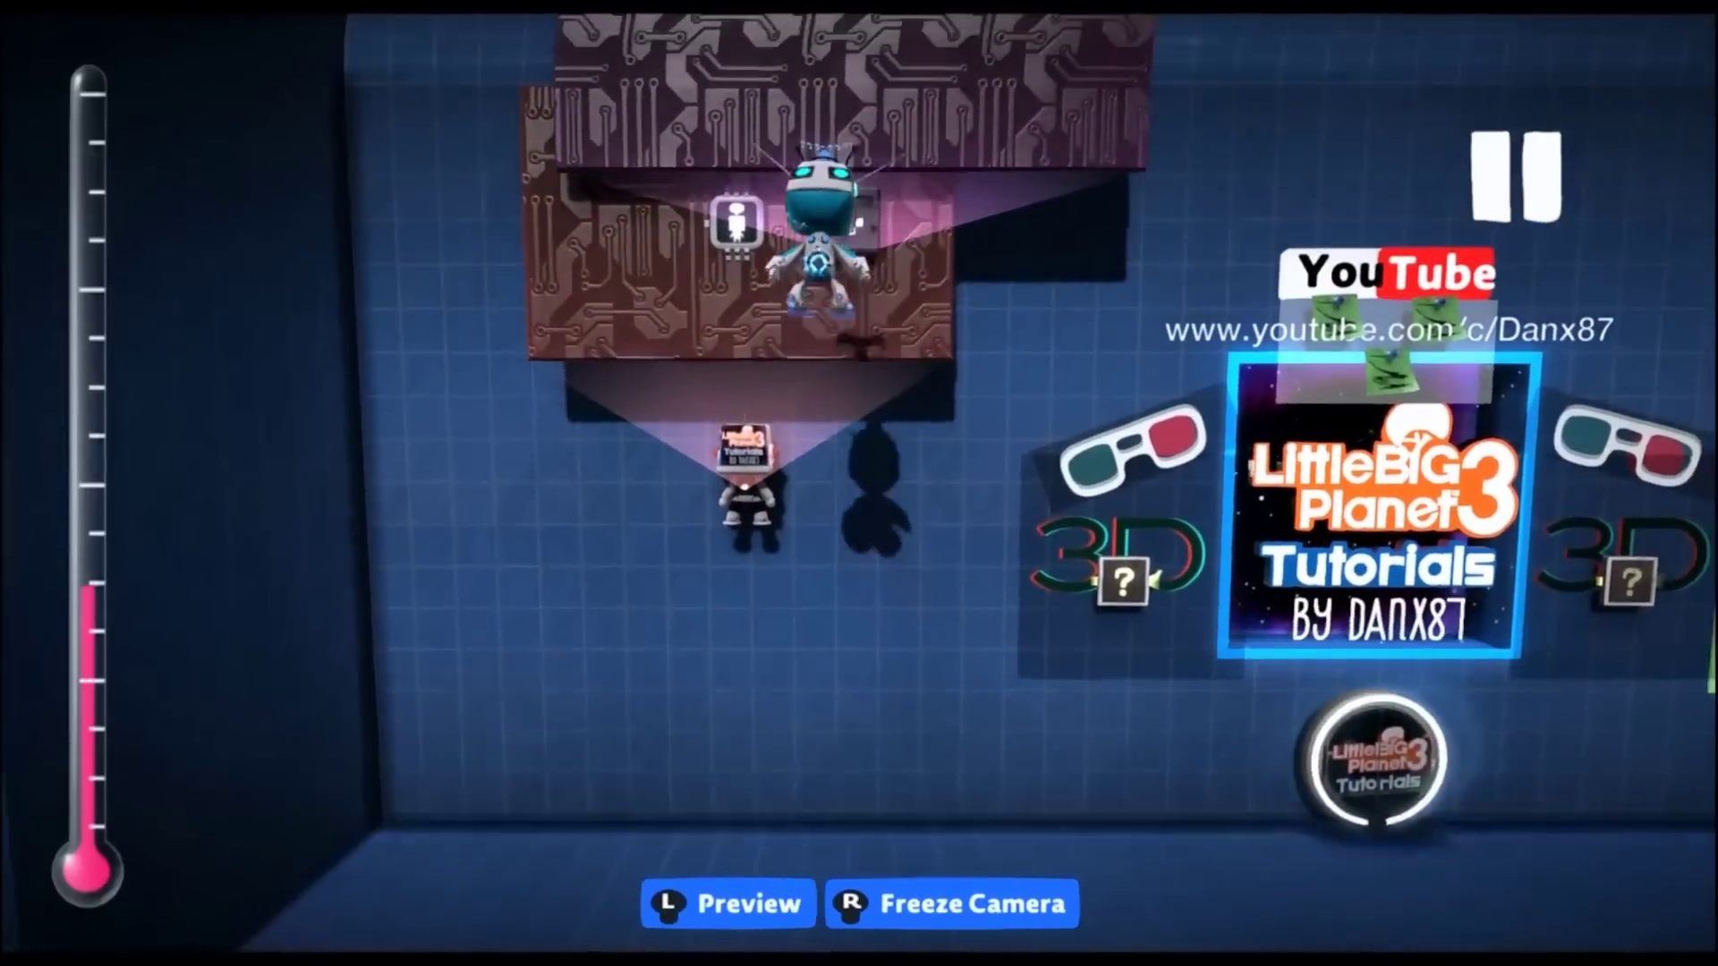
key("Right")
key("Escape")
key("Down")
key("Return")
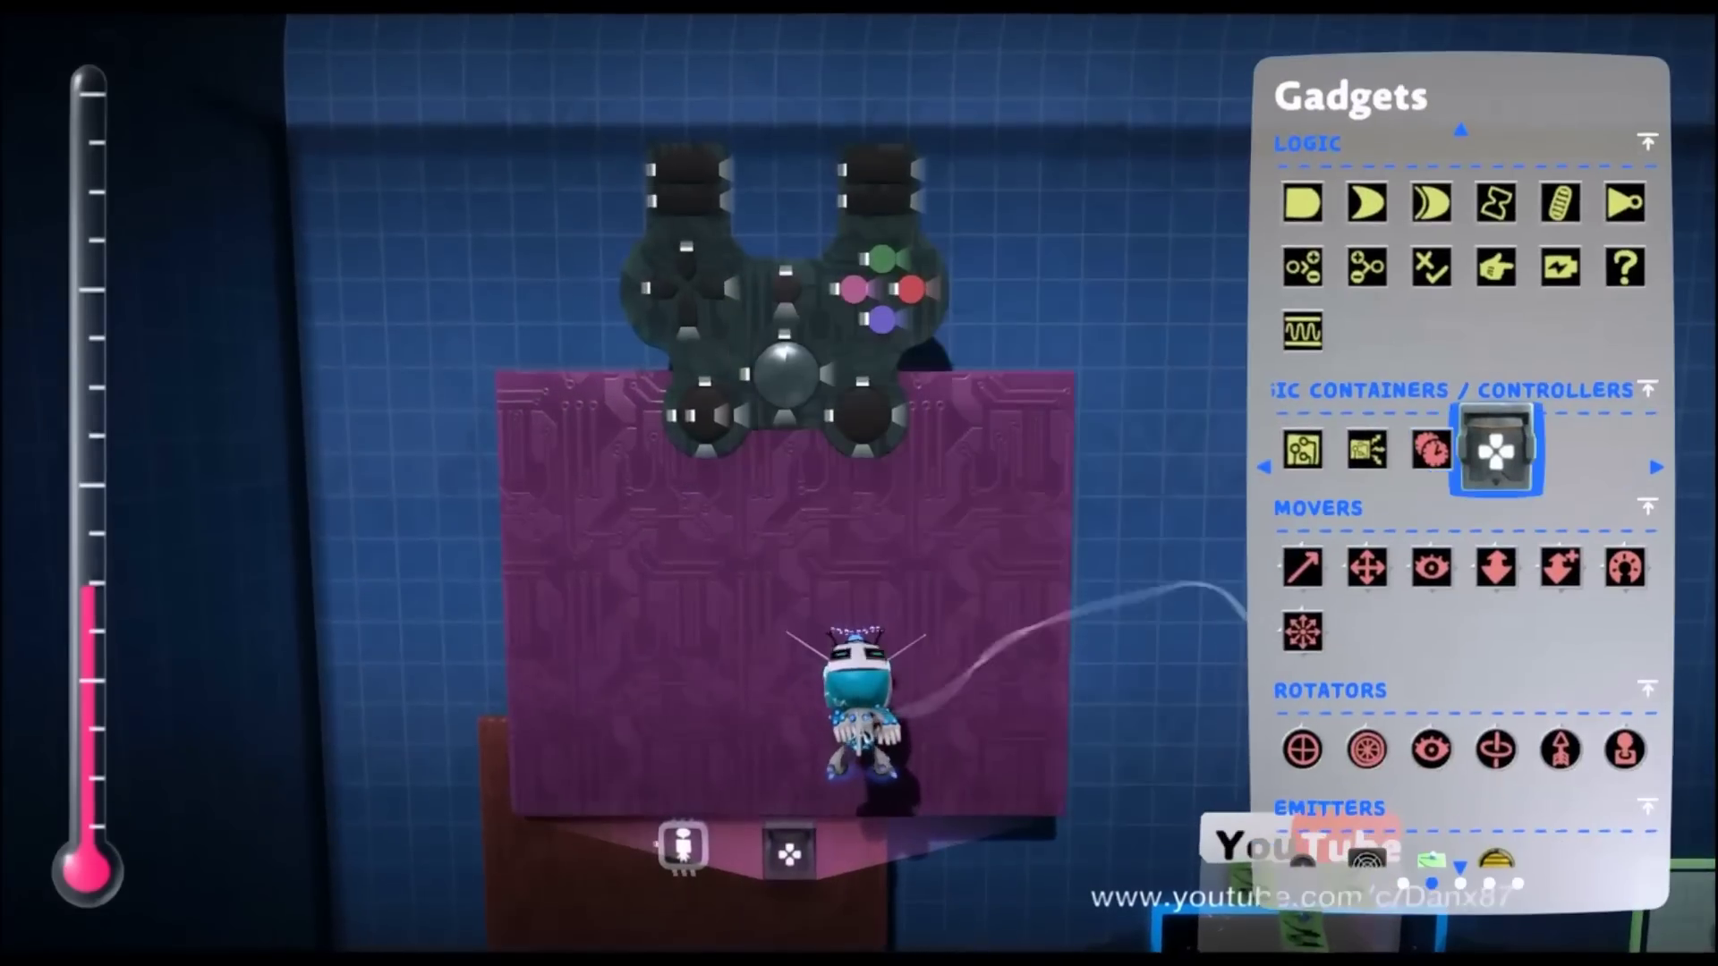
key("Left")
key("Down")
key("Down")
key("Left")
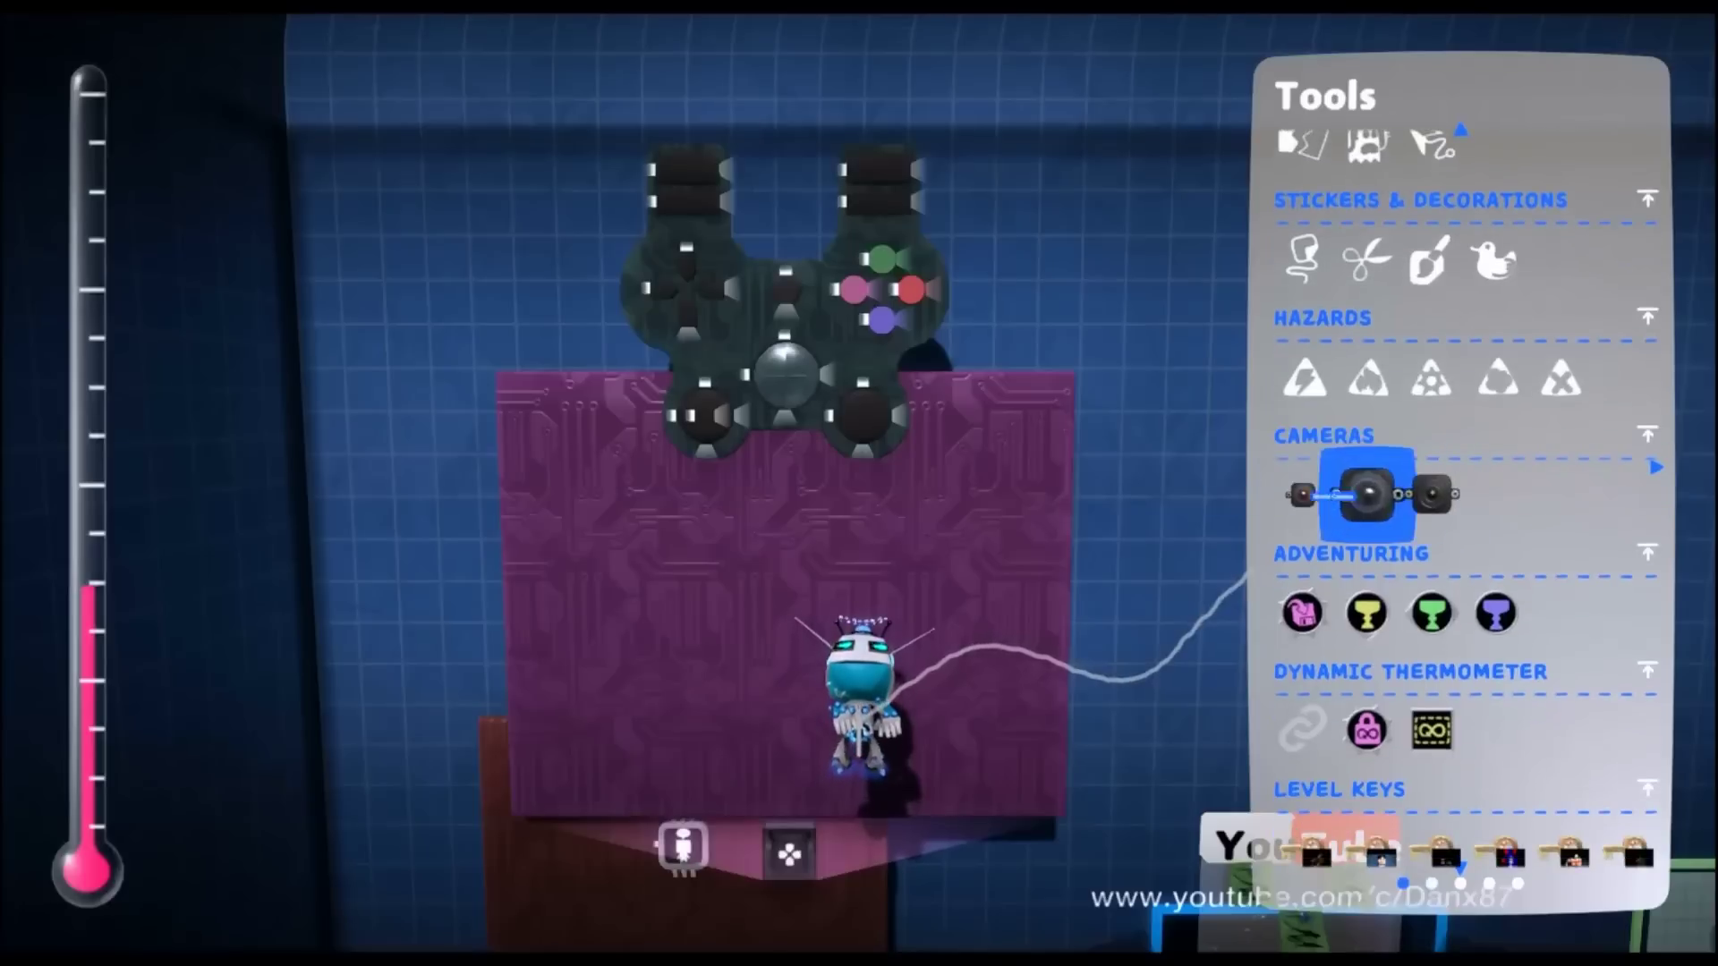
key("Return")
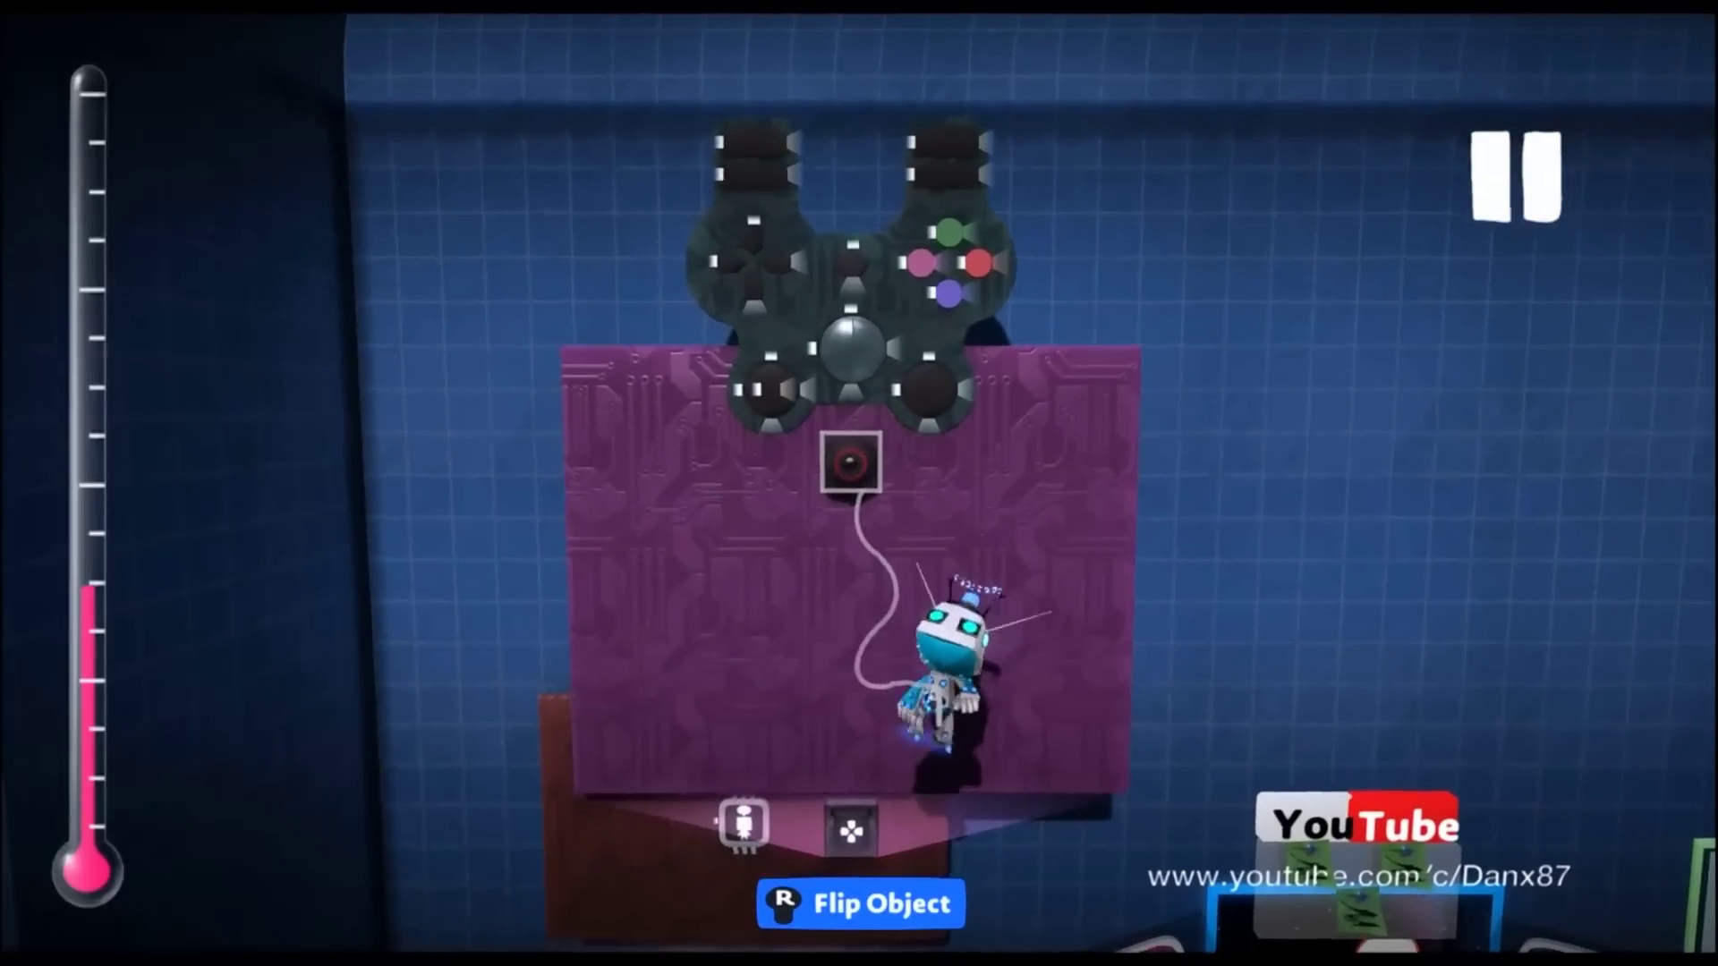
key("Return")
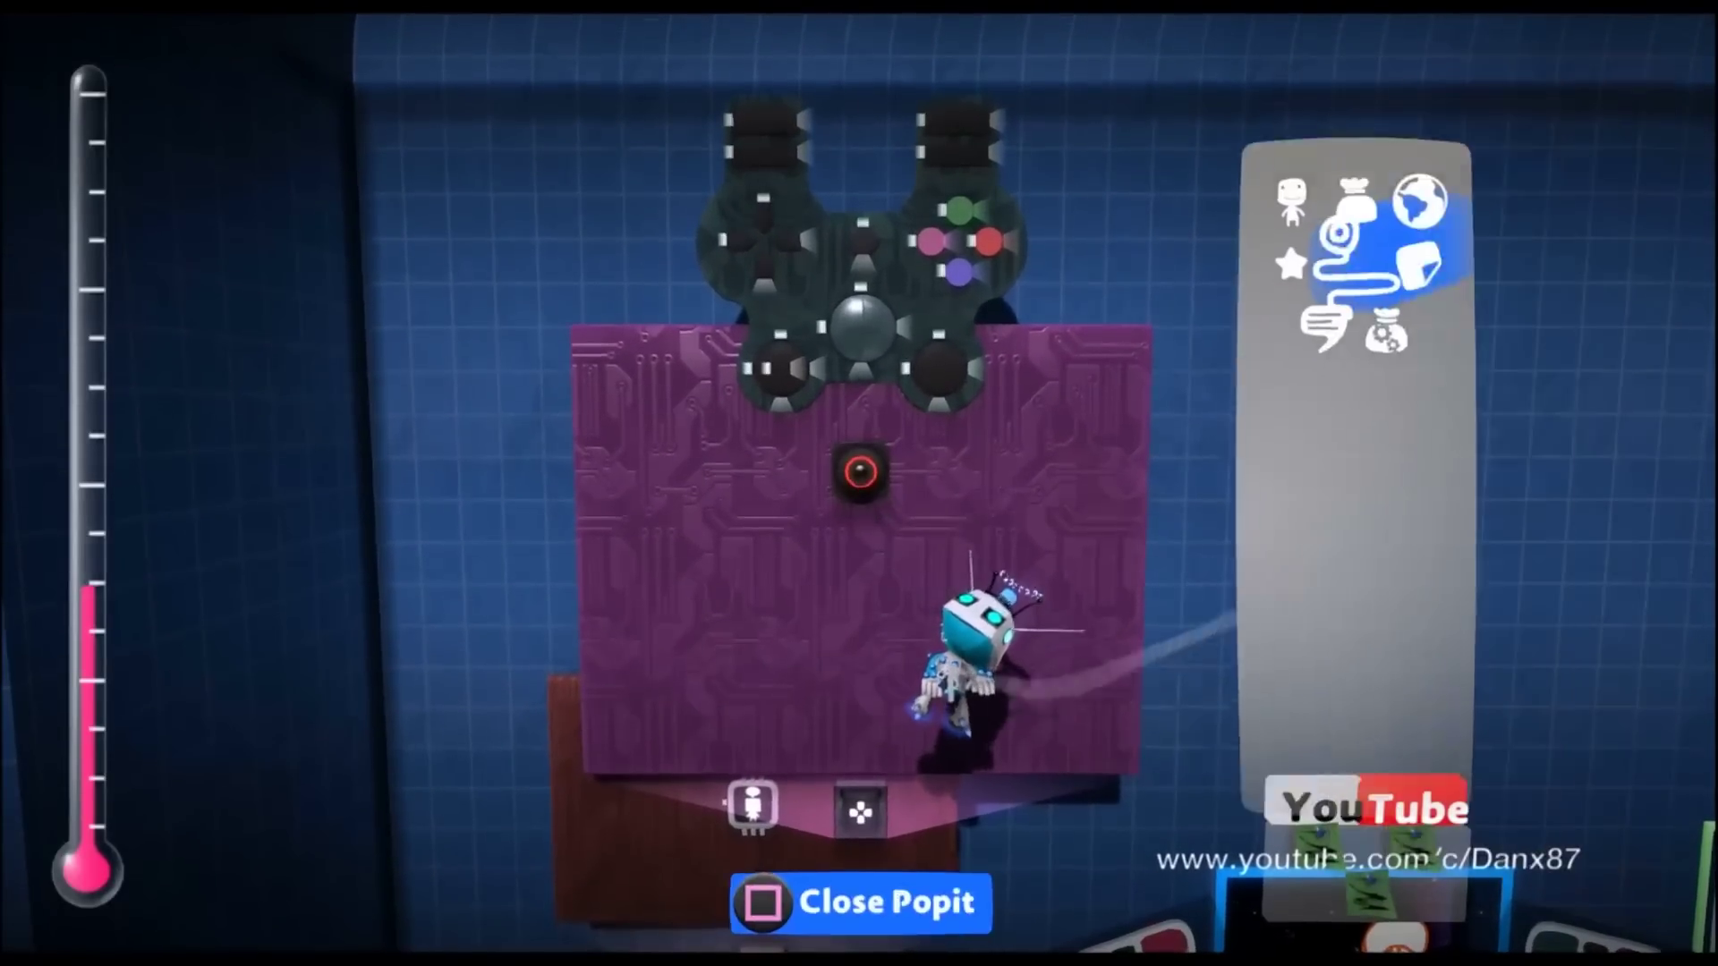
key("Return")
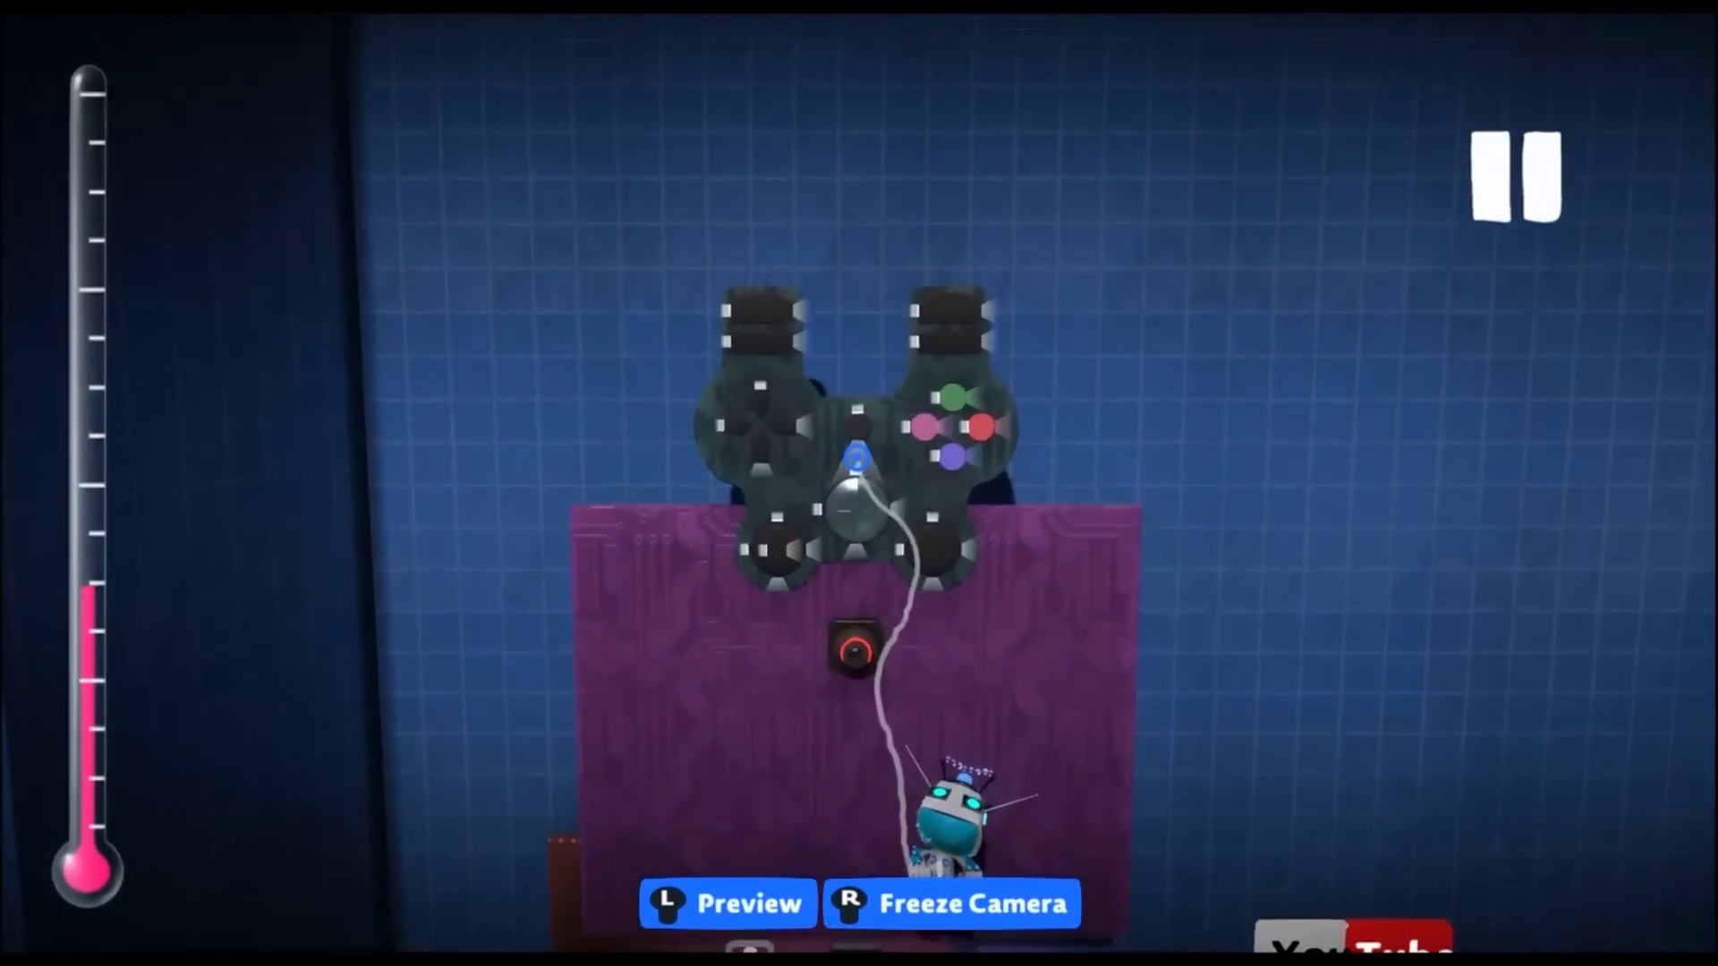
mouse_move(857, 460)
left_mouse_down()
mouse_move(857, 541)
mouse_move(858, 461)
left_mouse_up()
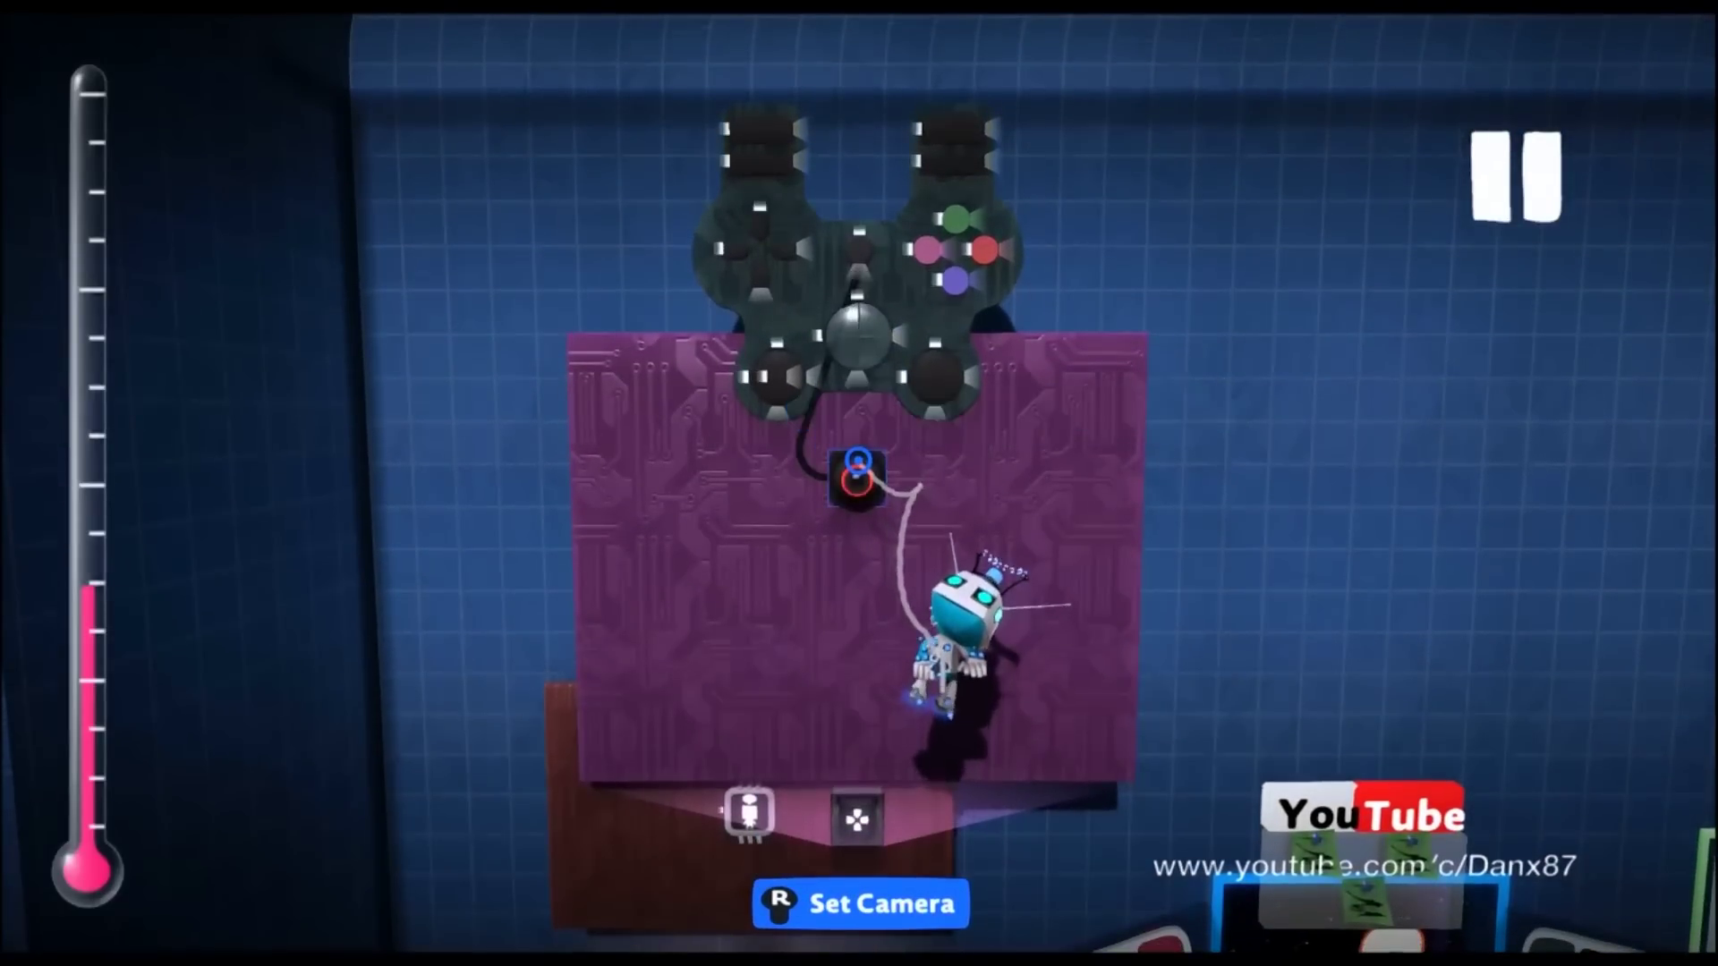
Set the Game Camera's player tracking to 0% and its Local Space option to Yes
left_click(857, 465)
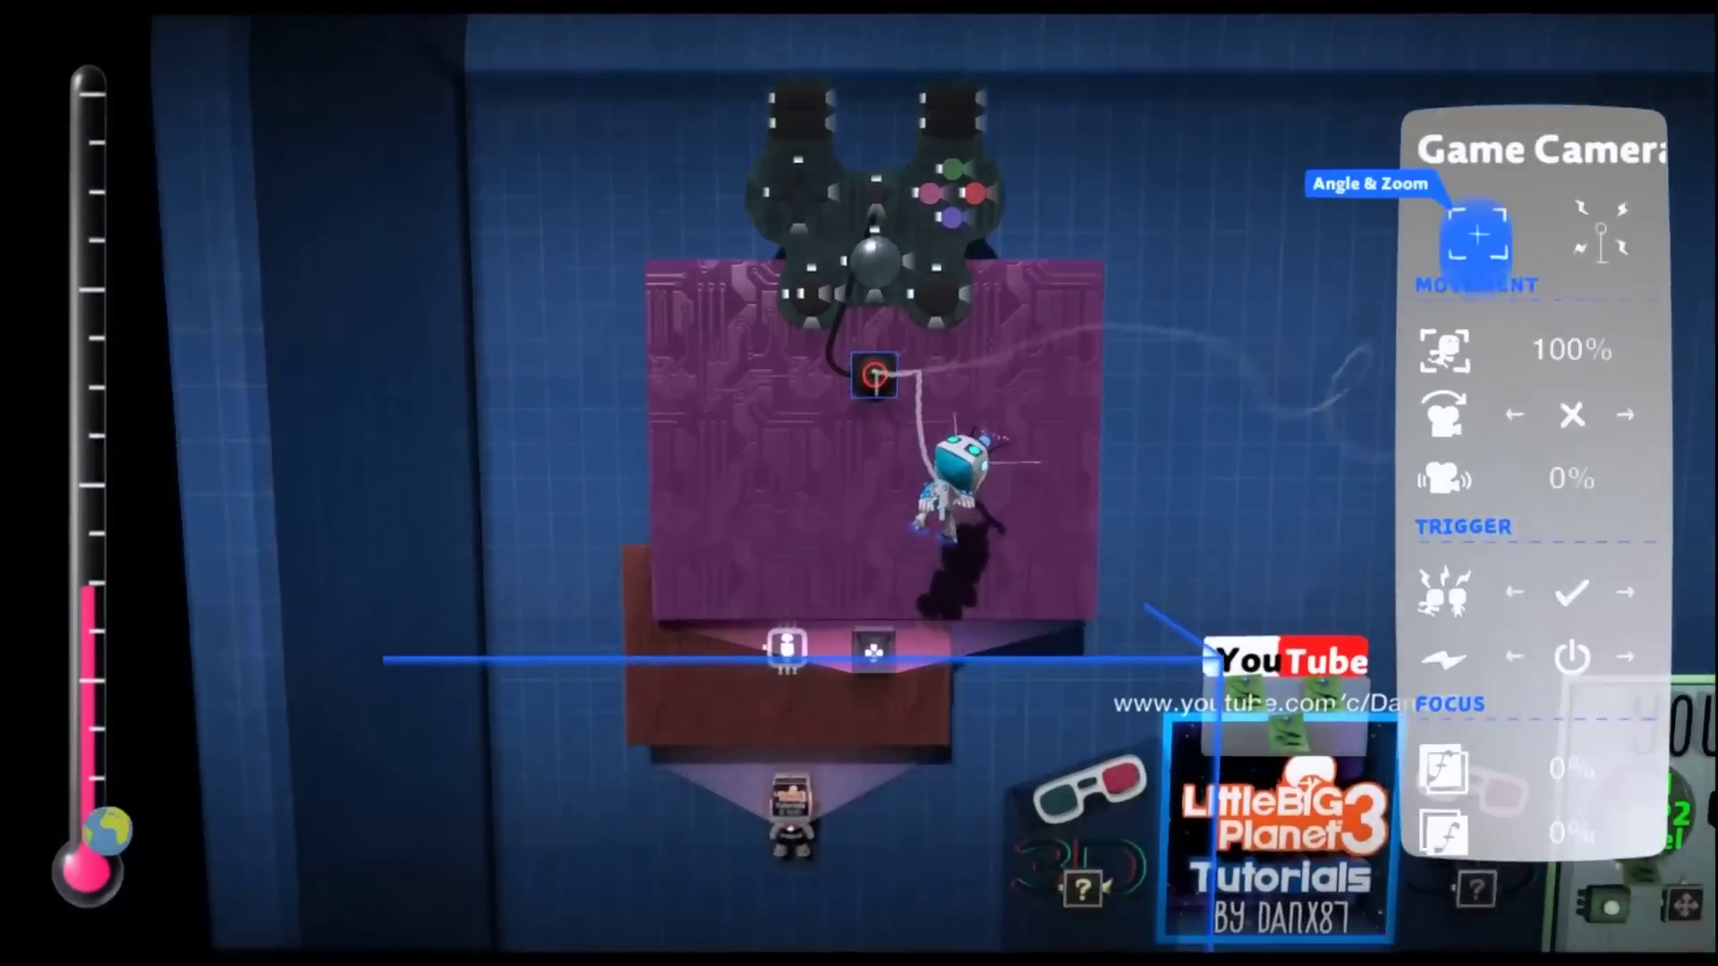
key("Down")
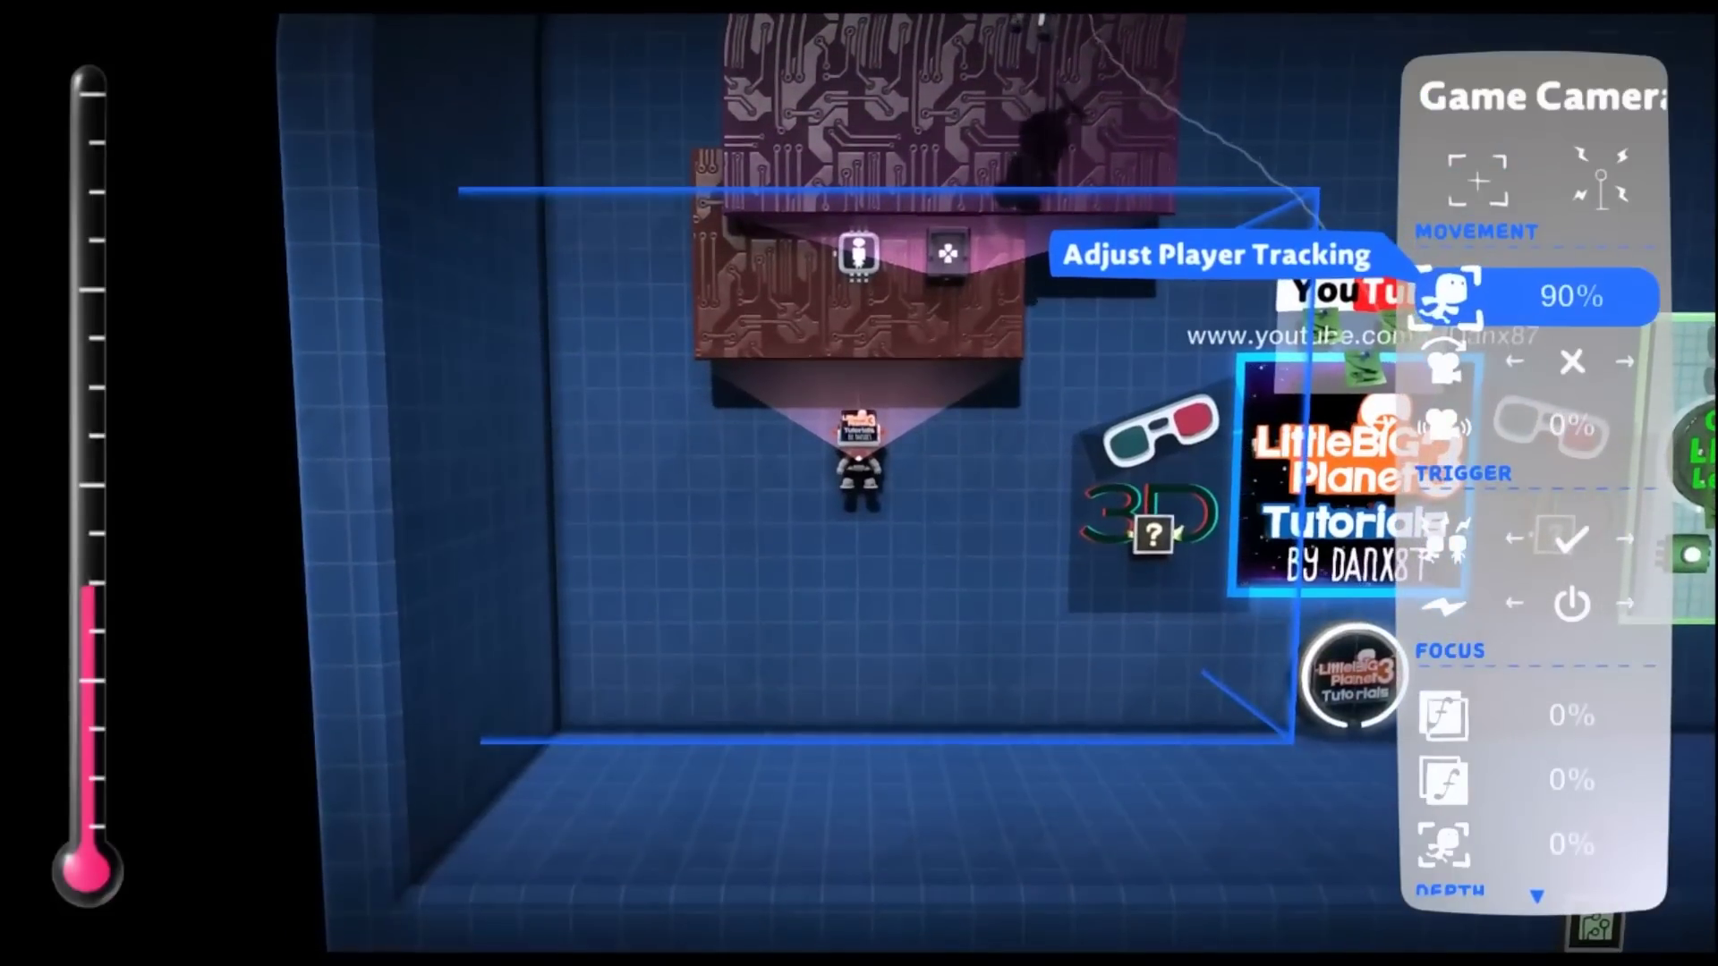
key("Down")
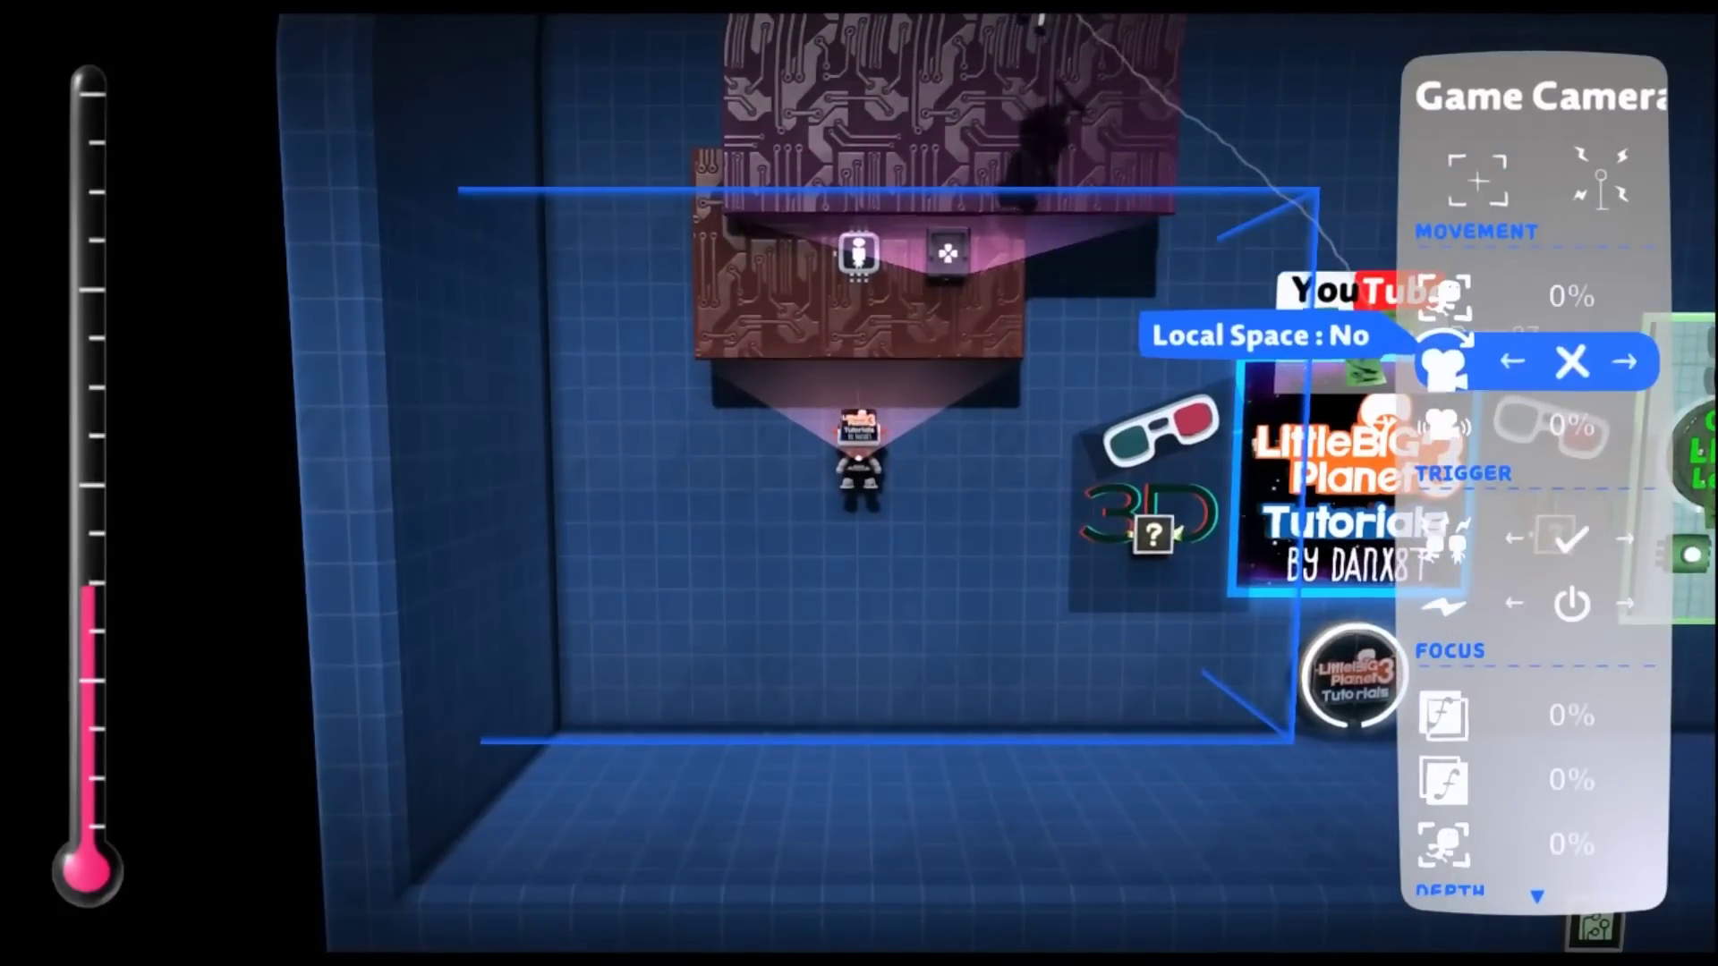
key("Down")
key("Up")
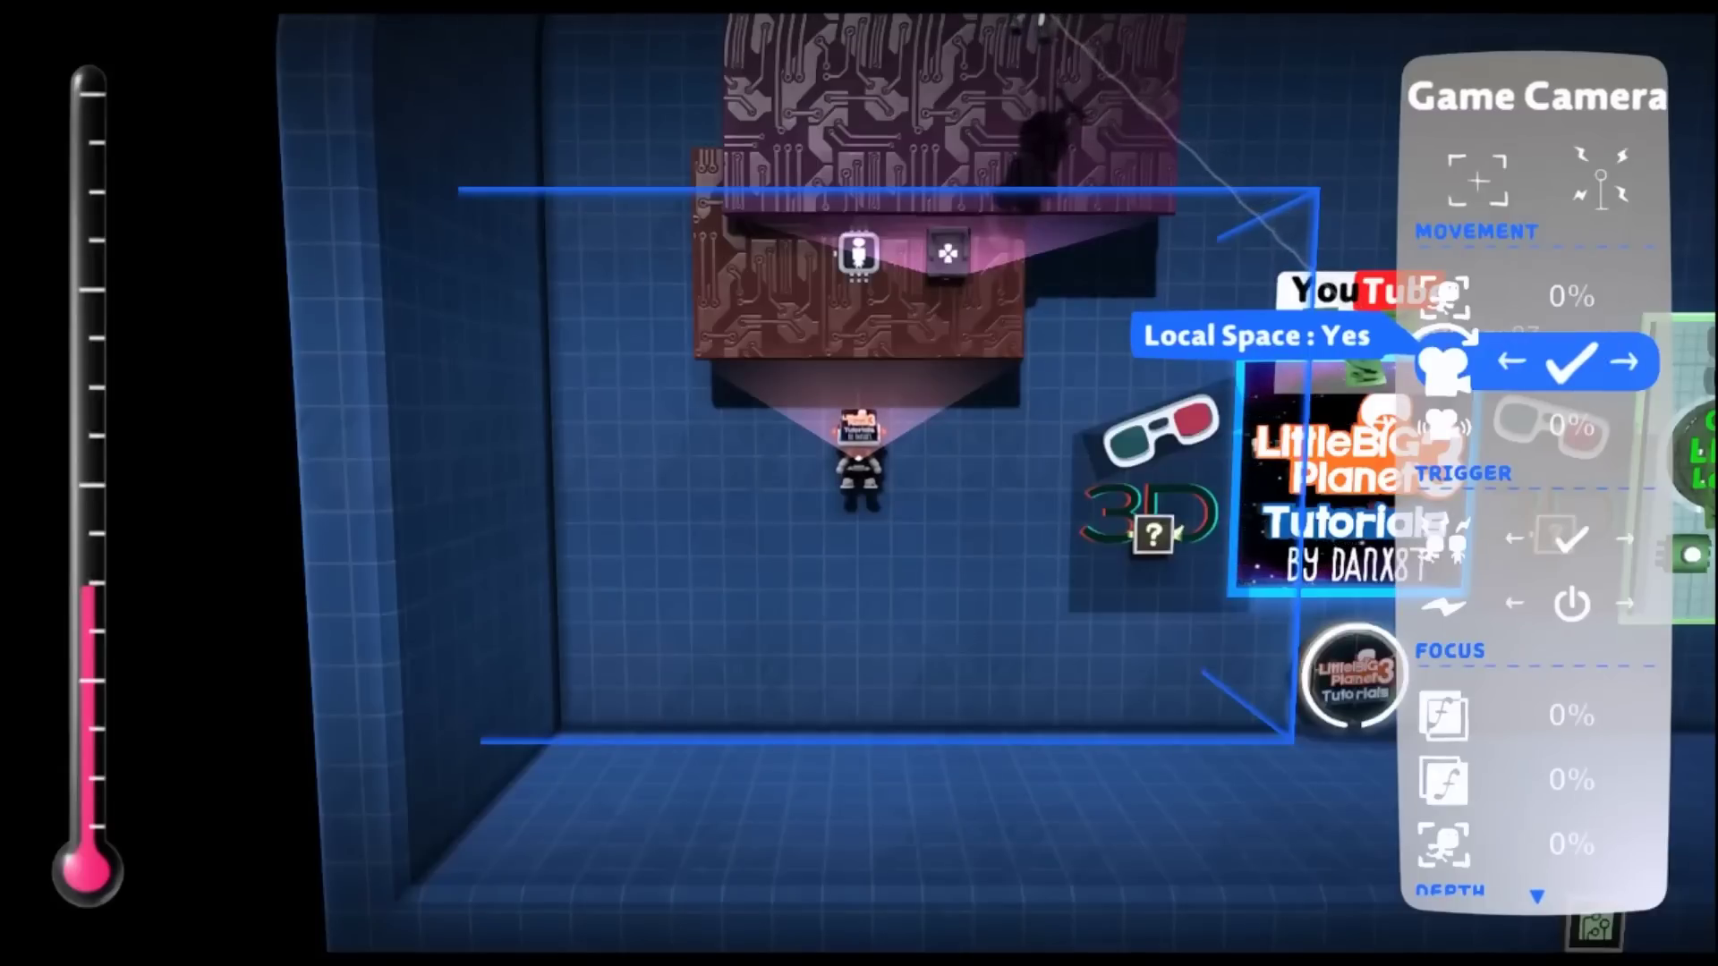
Set the Game Camera's Angle & Zoom to 600%, tilted upward from below so the sackbot sits just under the centre of the frame
key("Up")
key("Up")
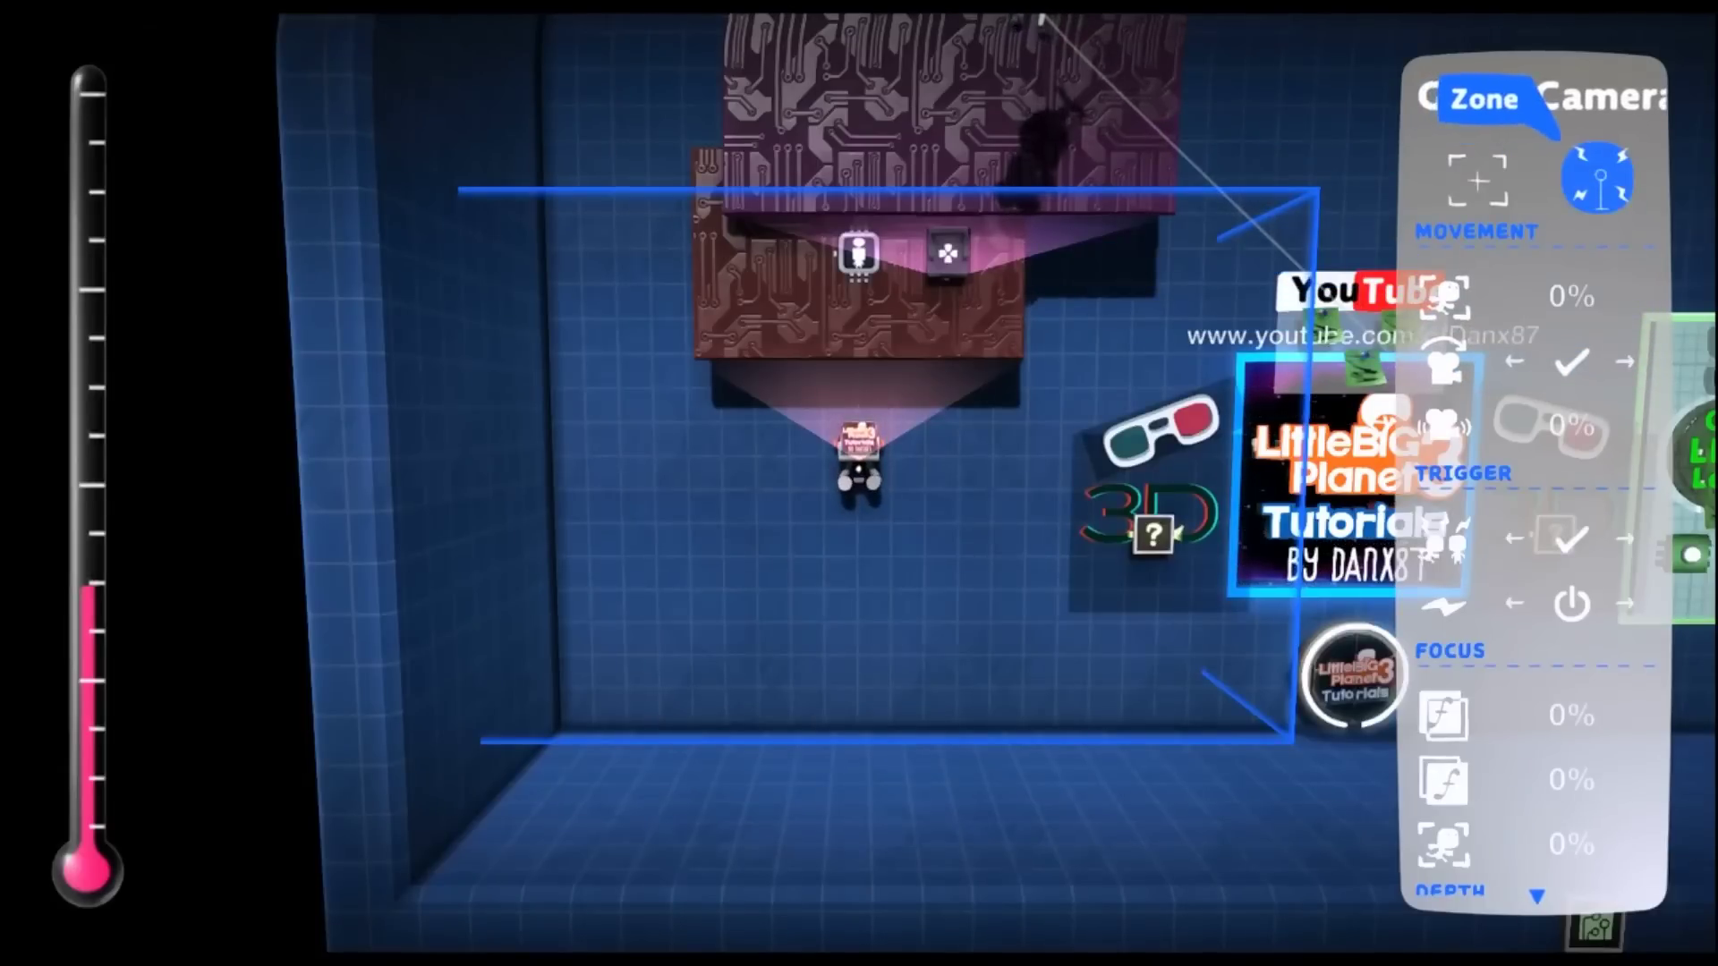
key("Return")
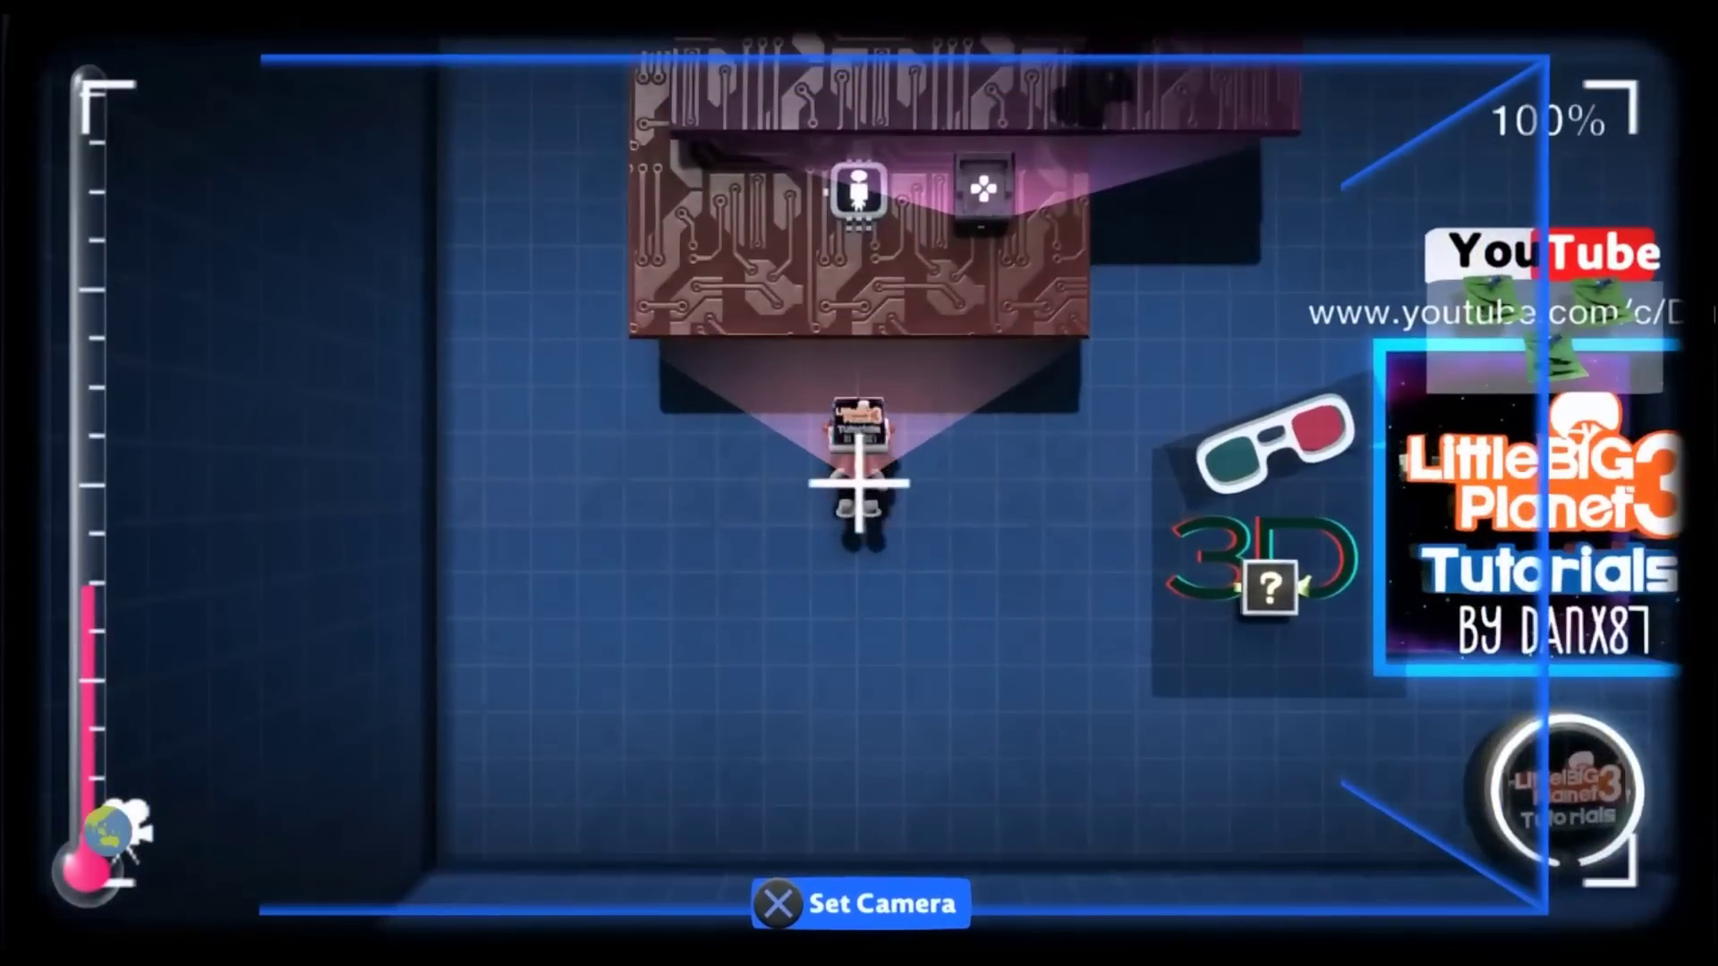
key("Down")
key("Down")
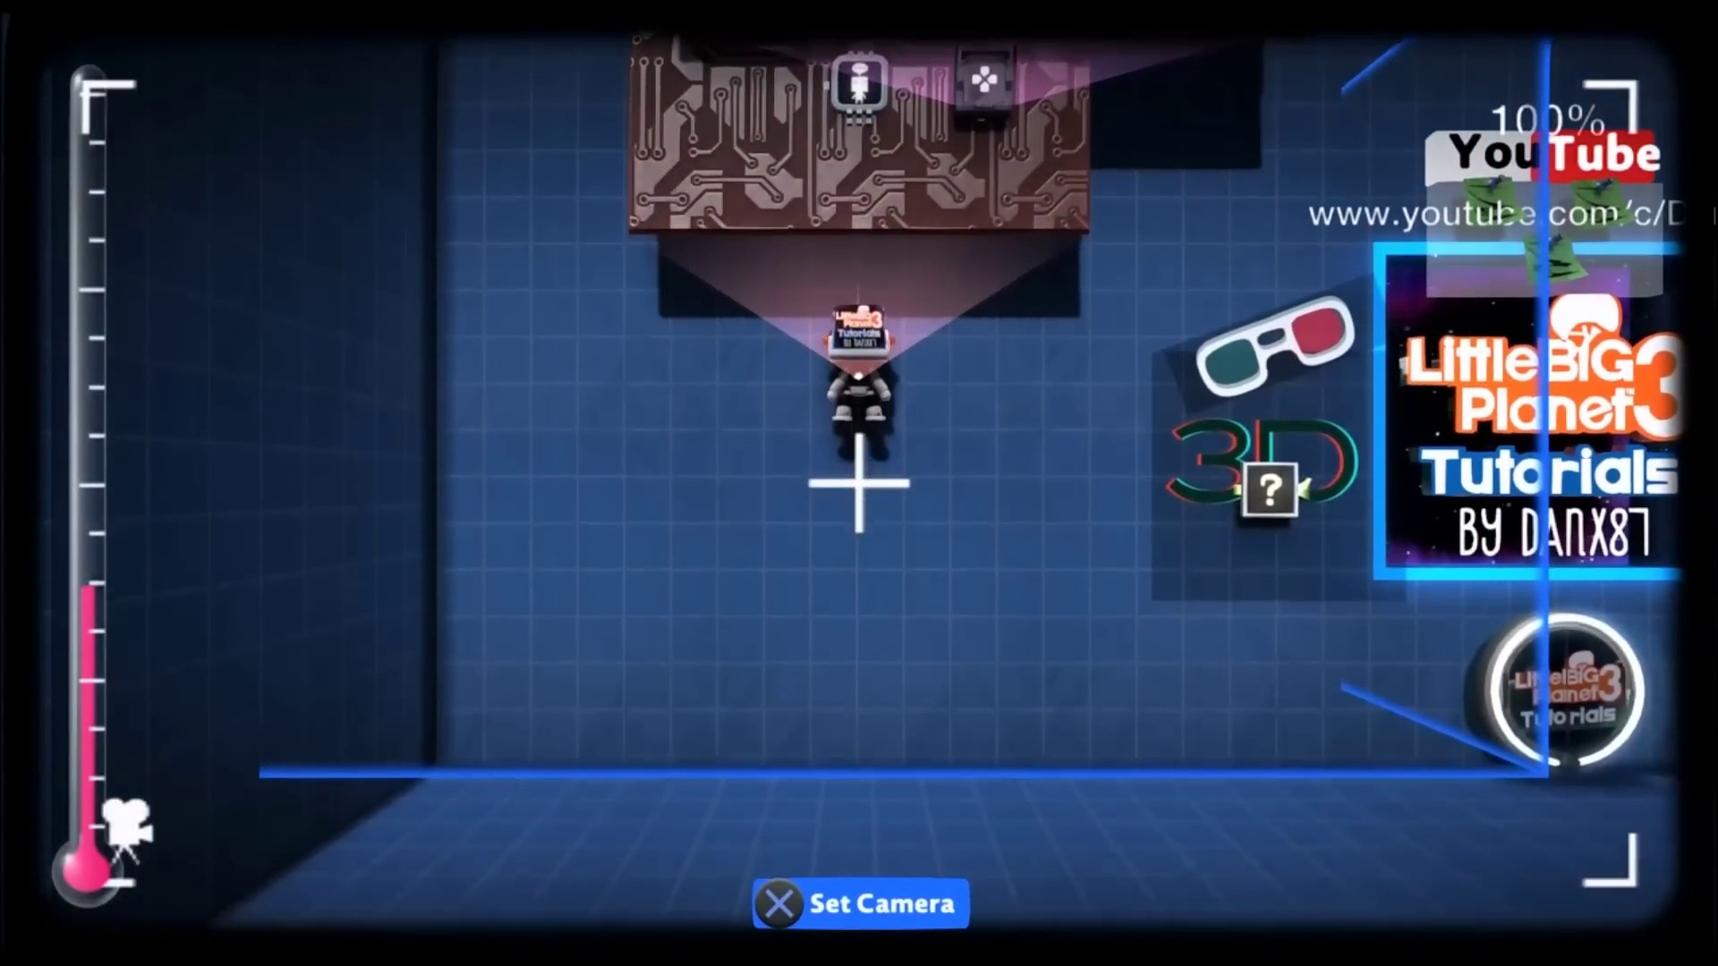
scroll(859, 483, "up", 5)
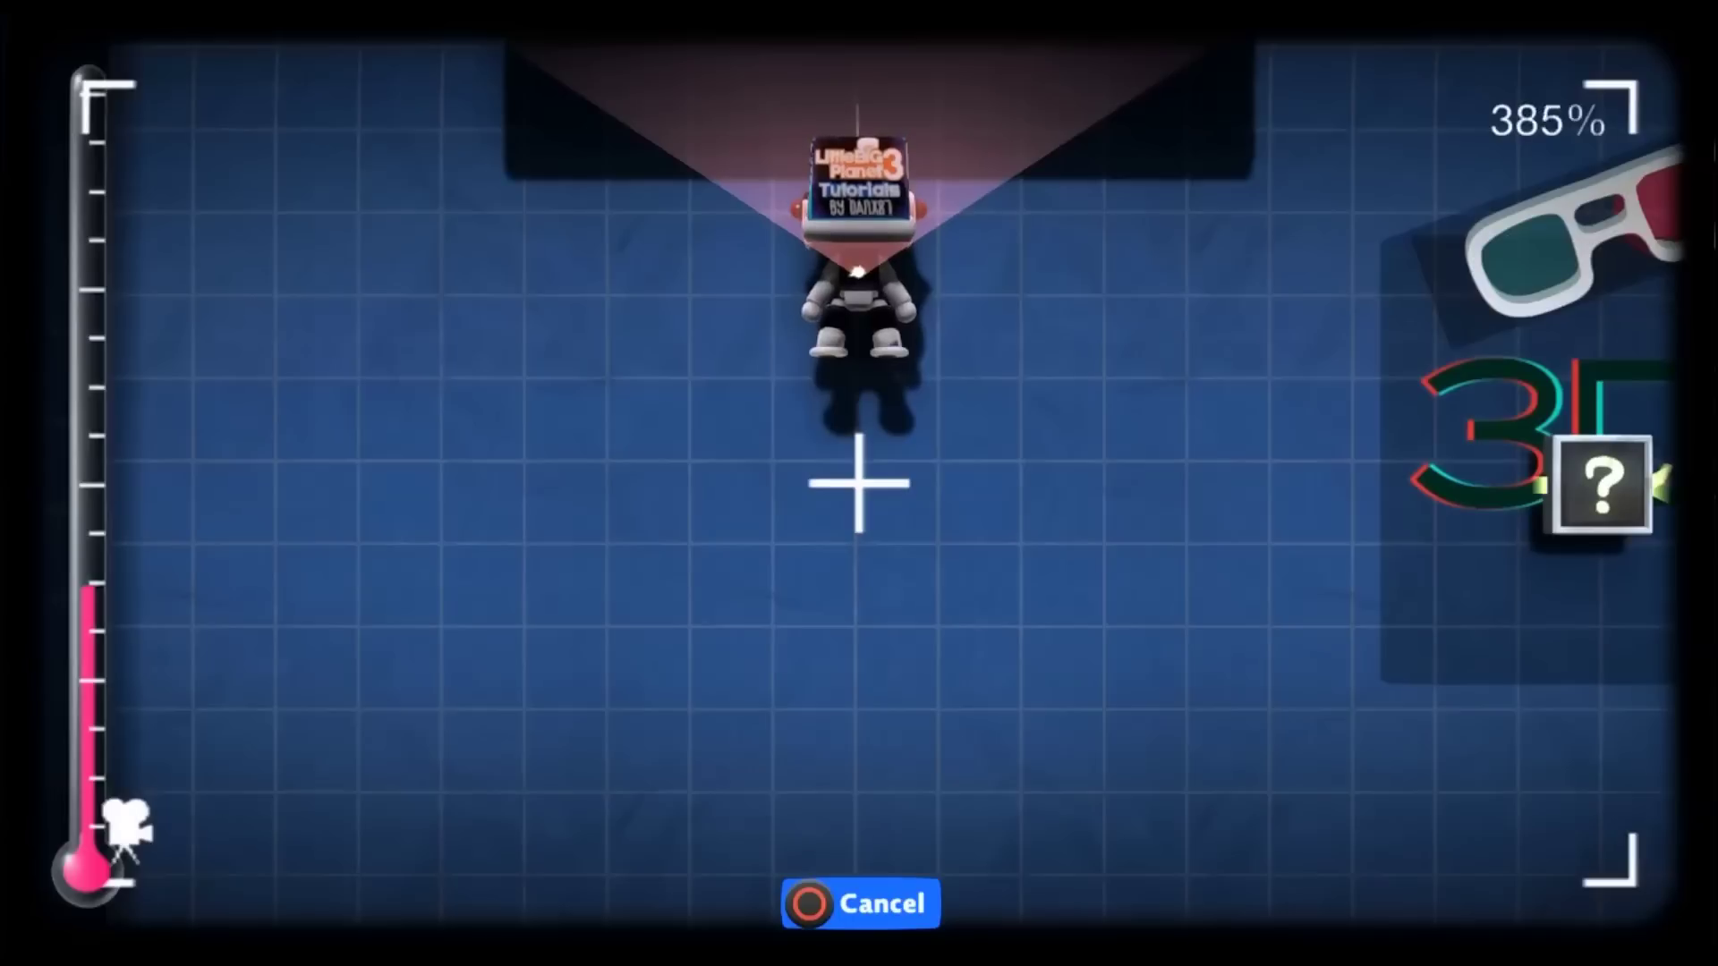
scroll(859, 483, "up", 2)
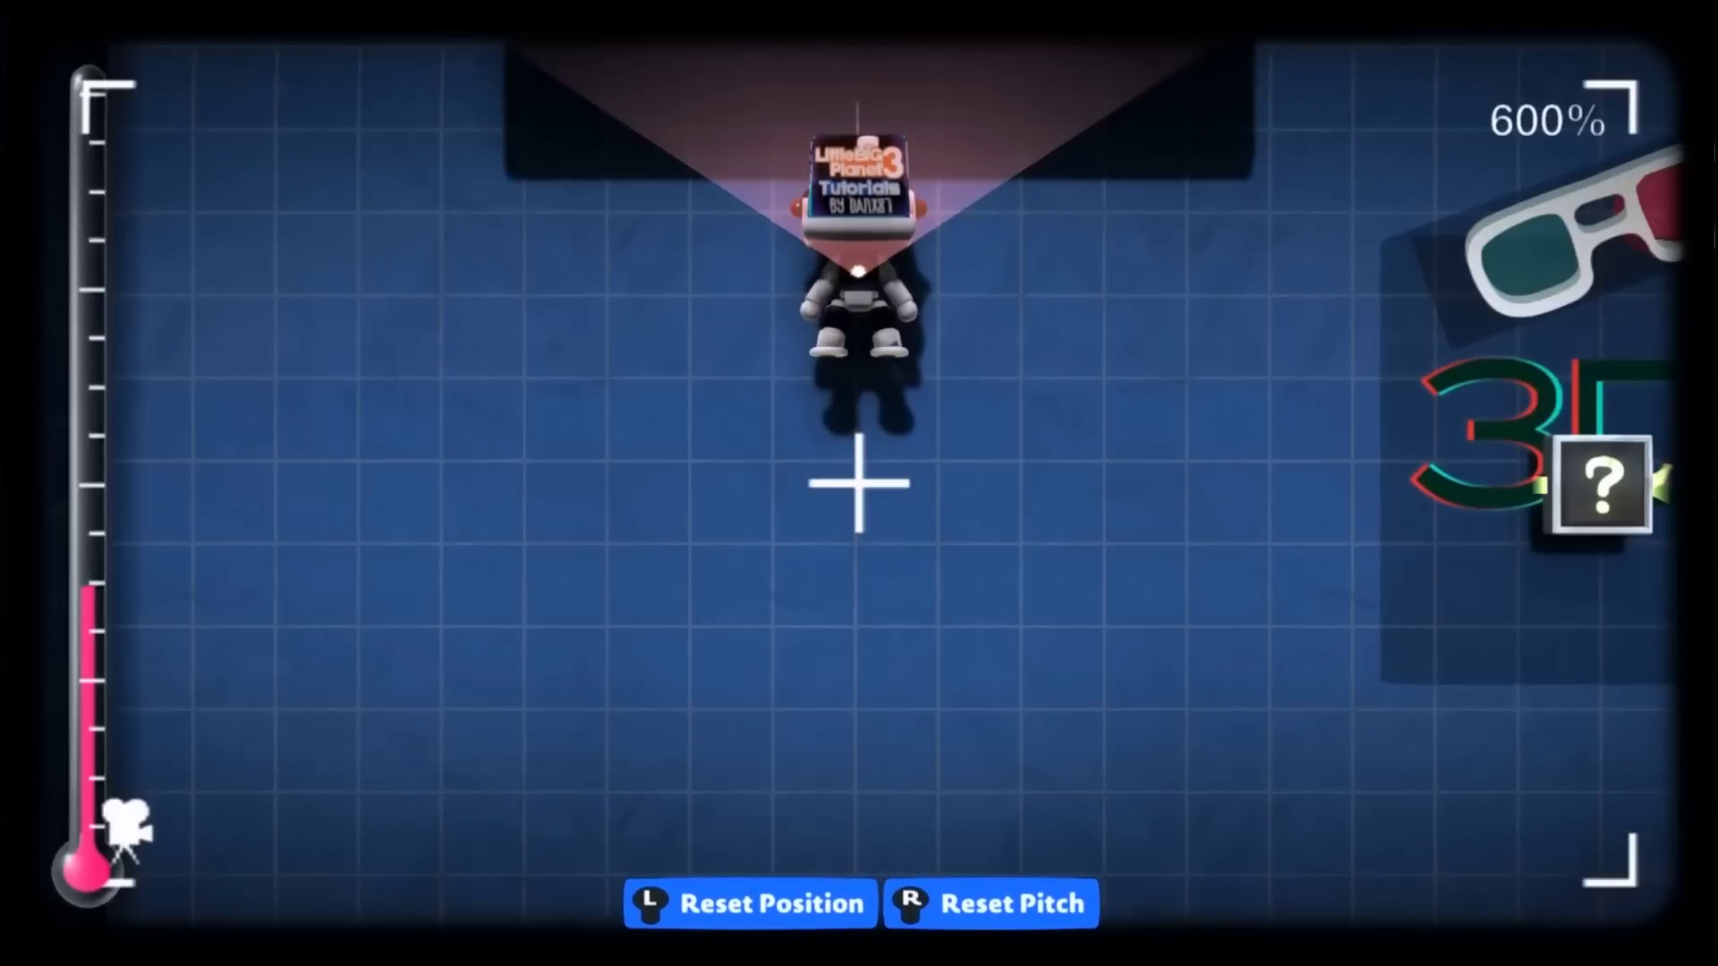
key("Up")
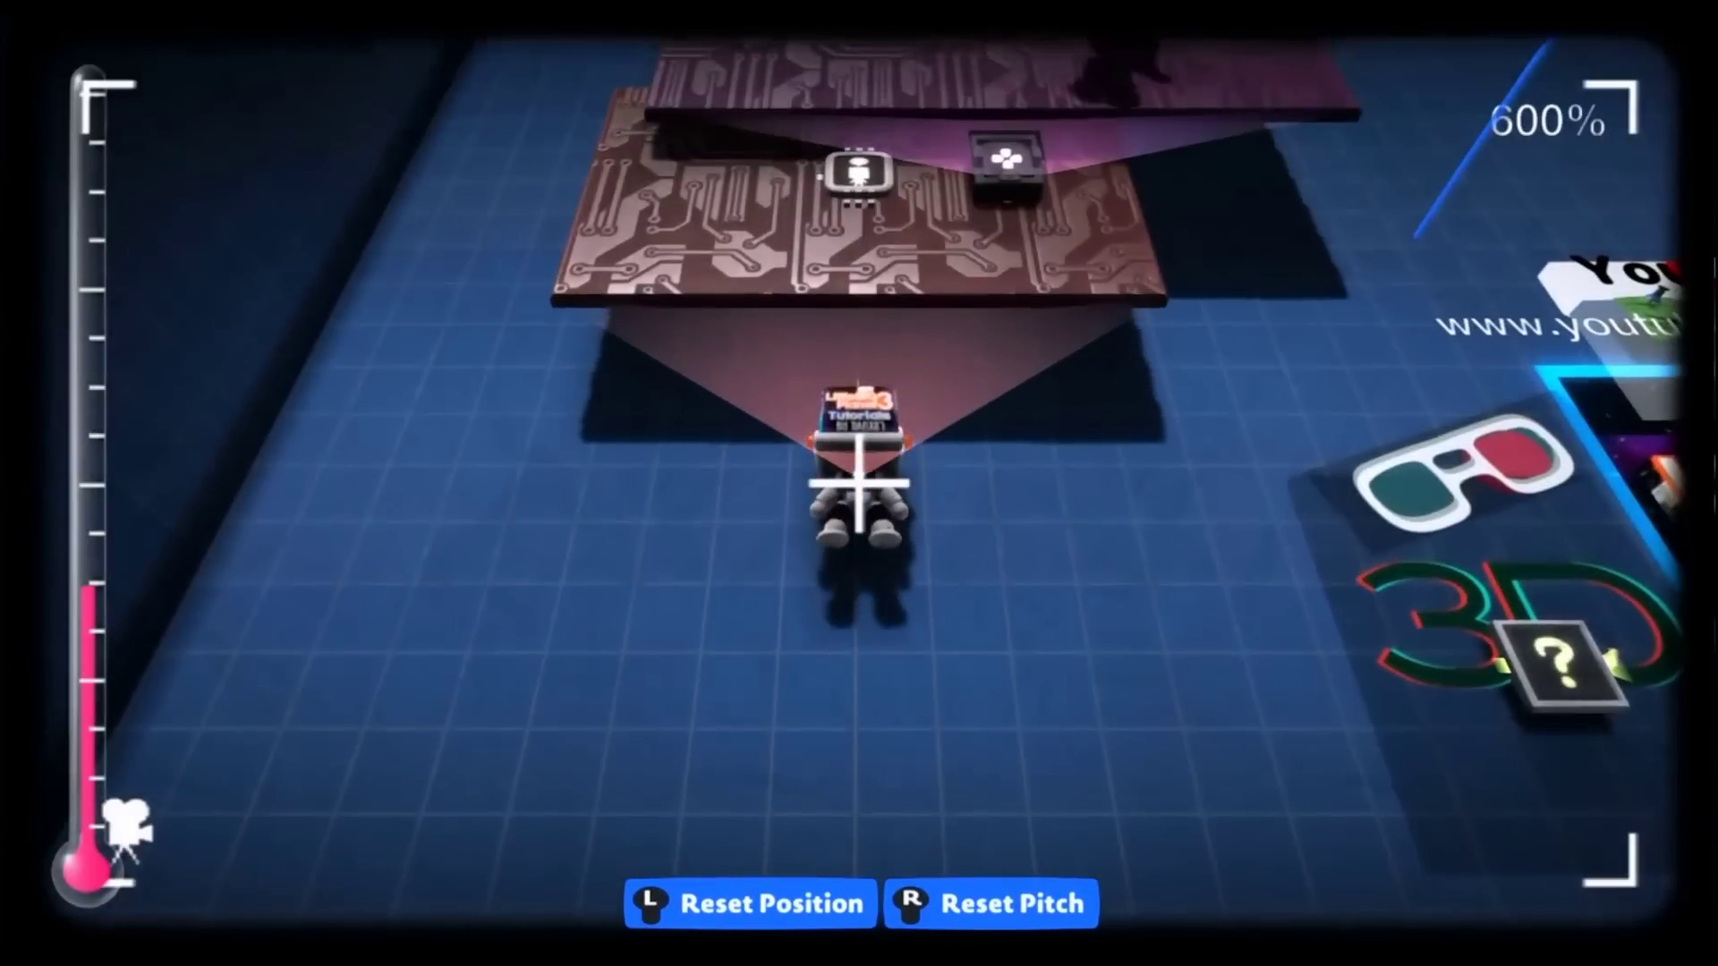
key("Up")
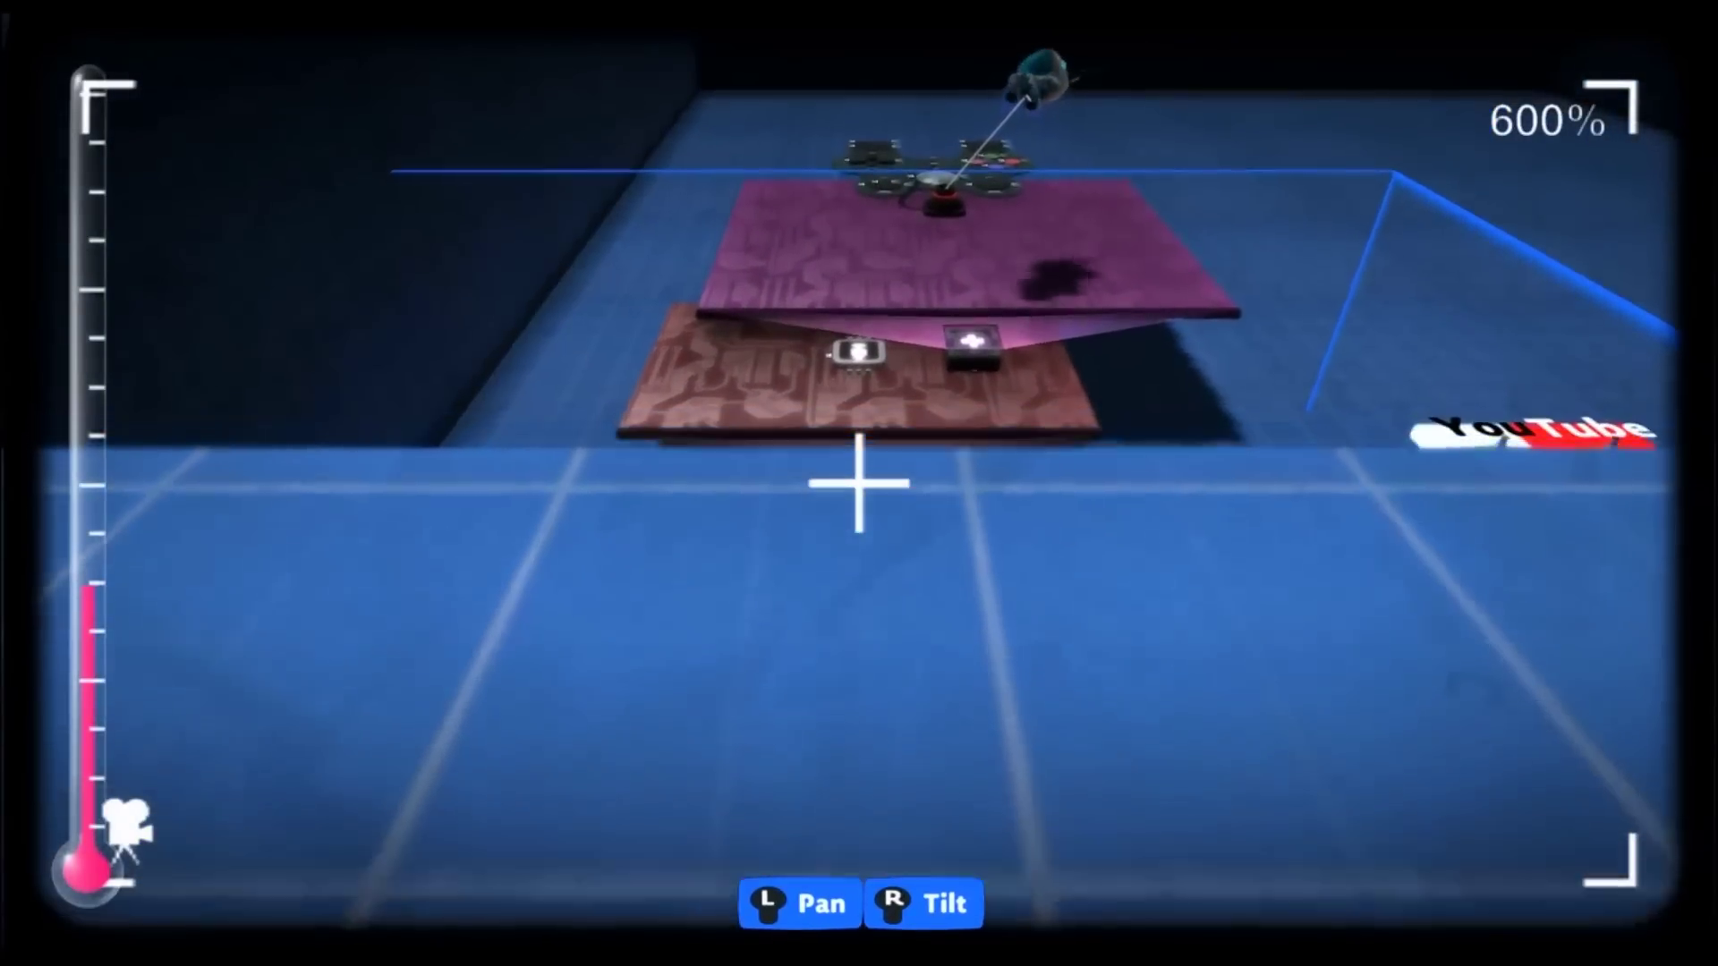
key("Up")
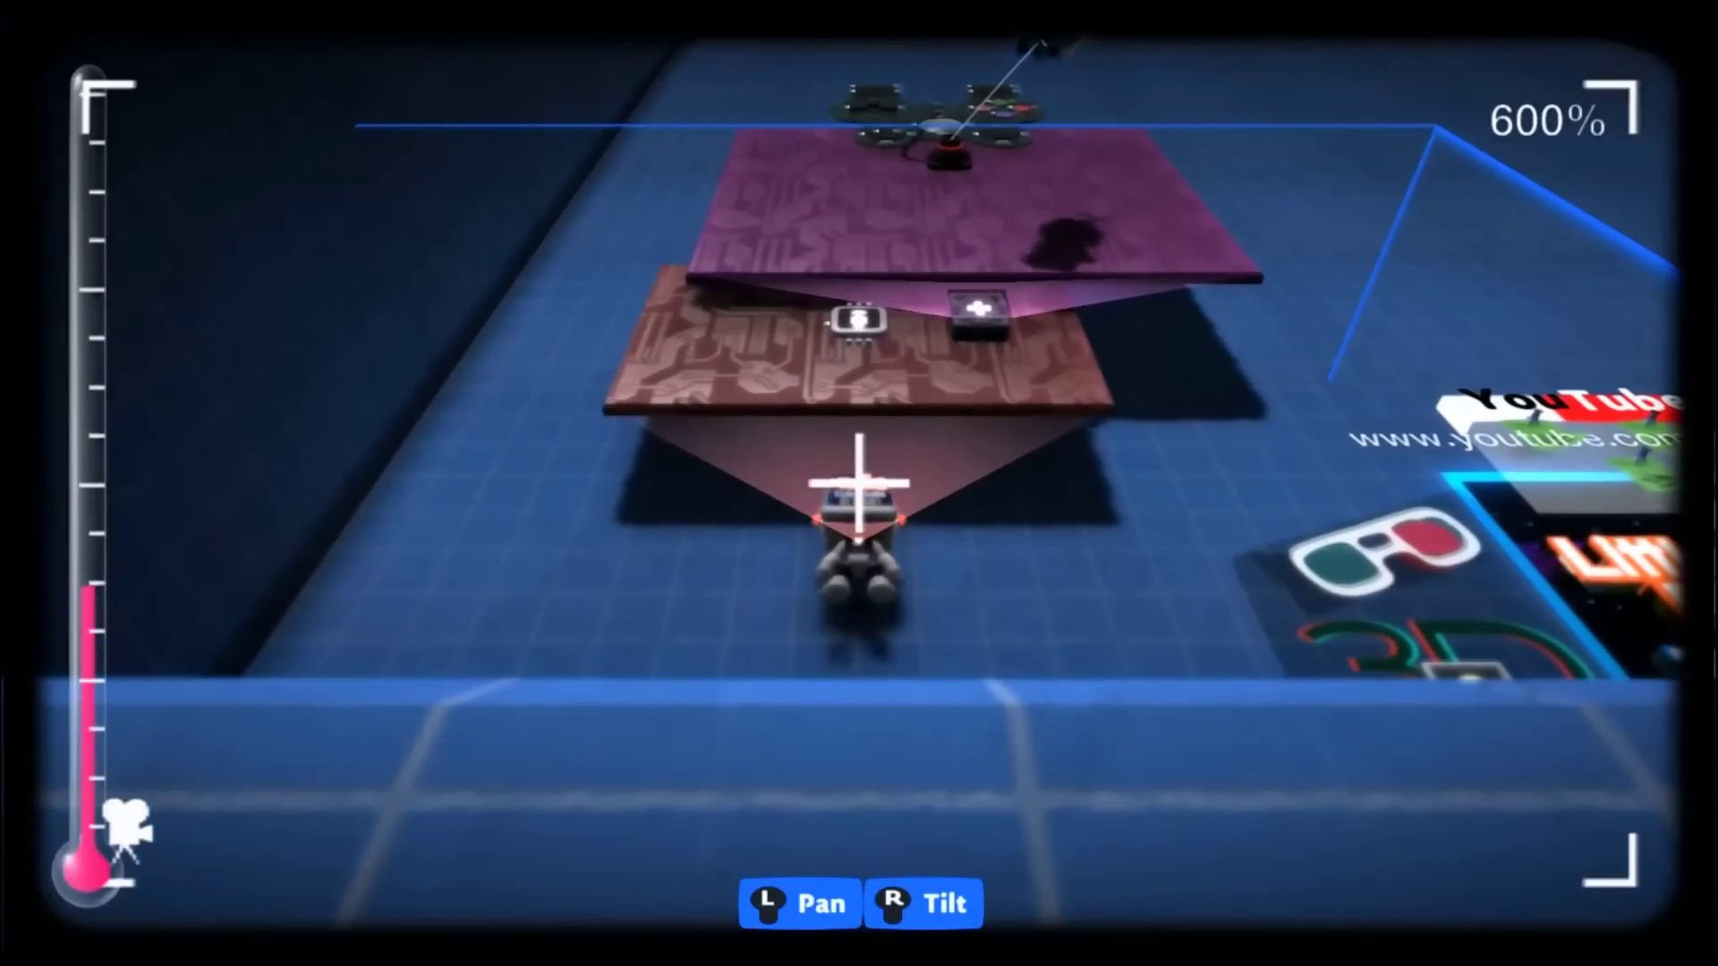
key("Return")
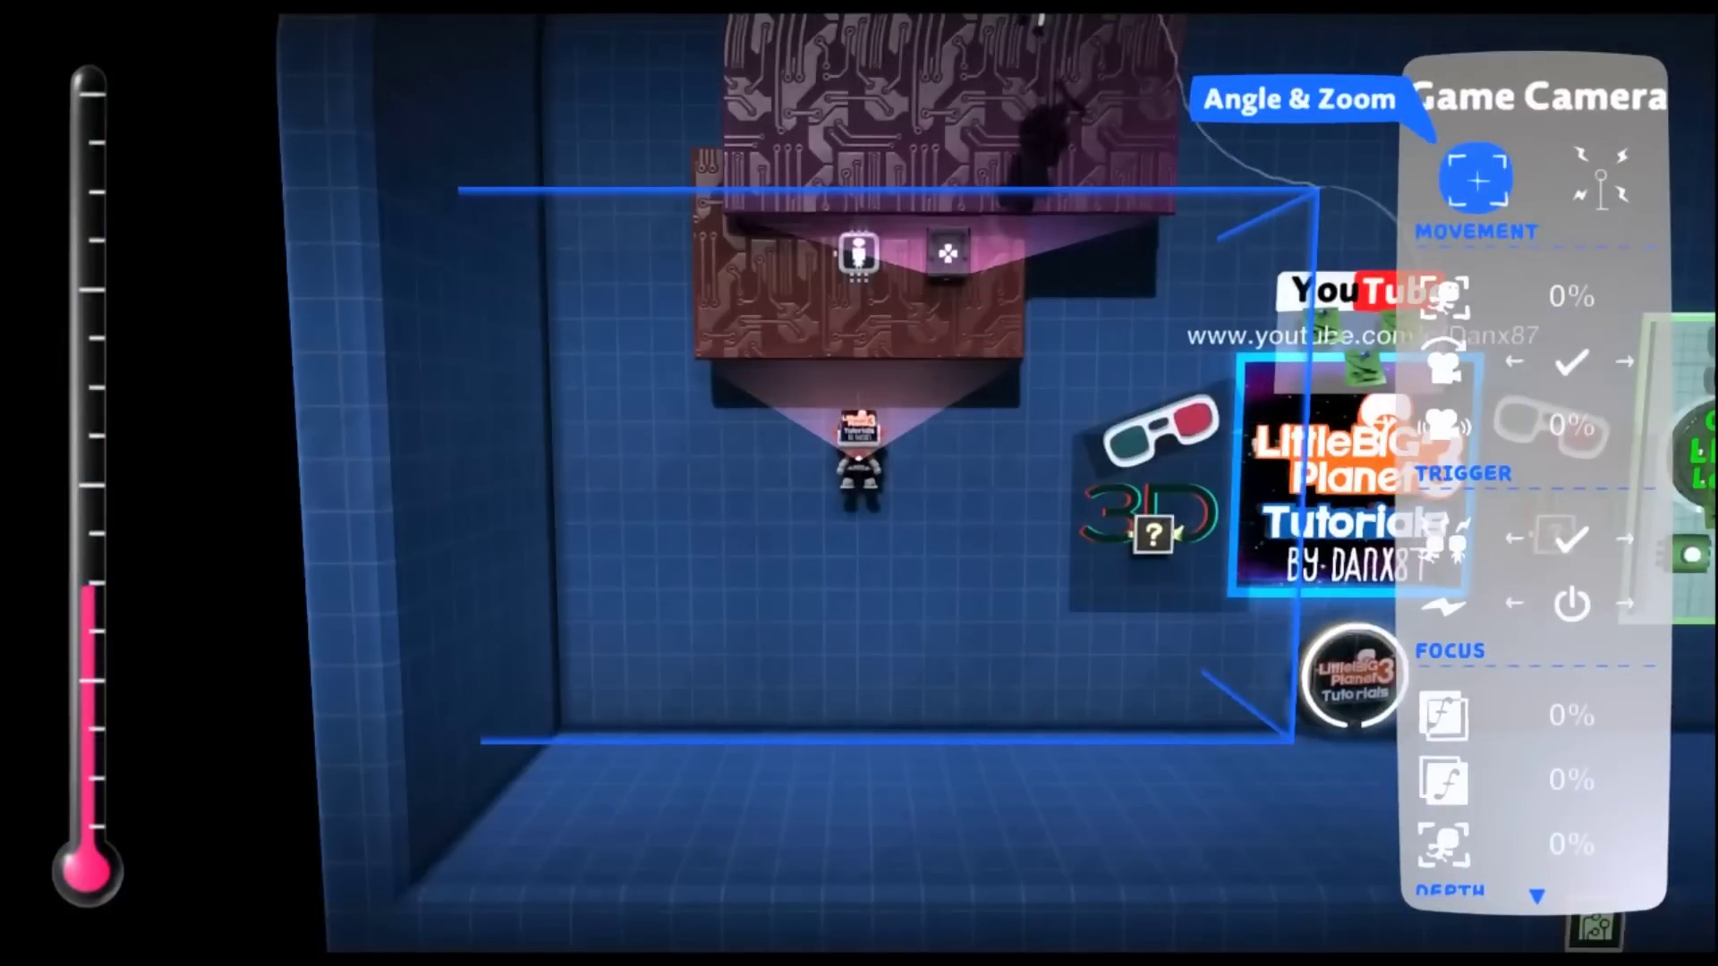
Place an Advanced Mover on the Controlinator's circuit board, to the left of the Game Camera
key("Escape")
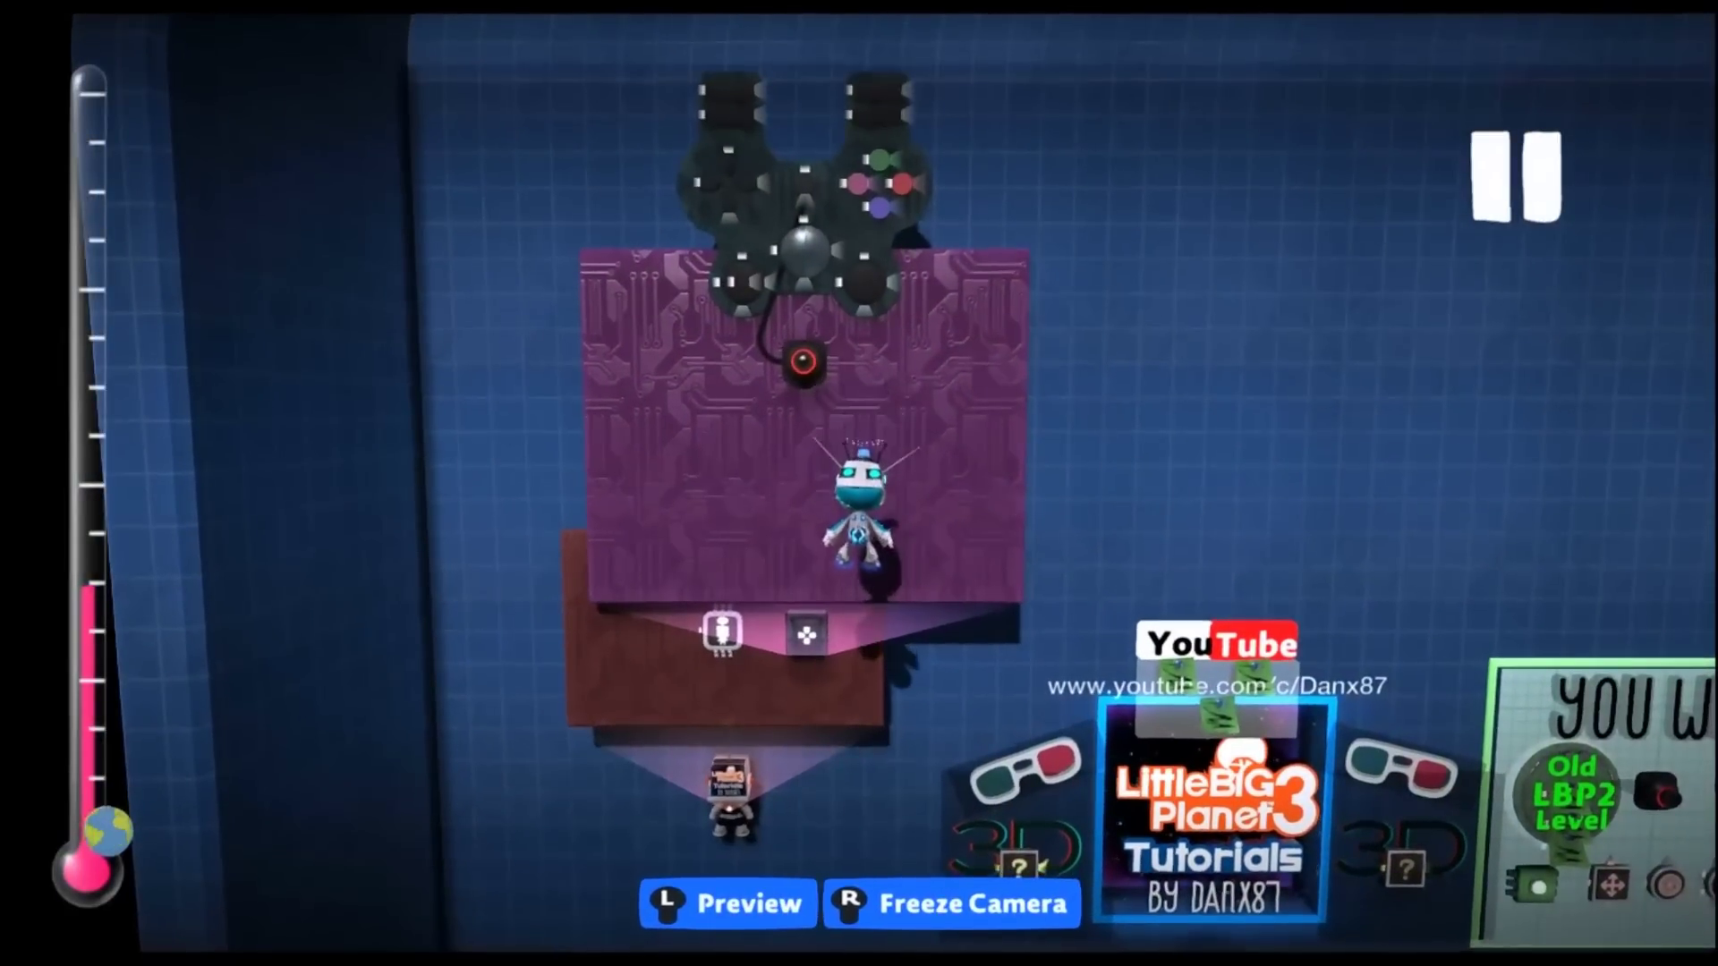
key("space")
key("Down")
key("Return")
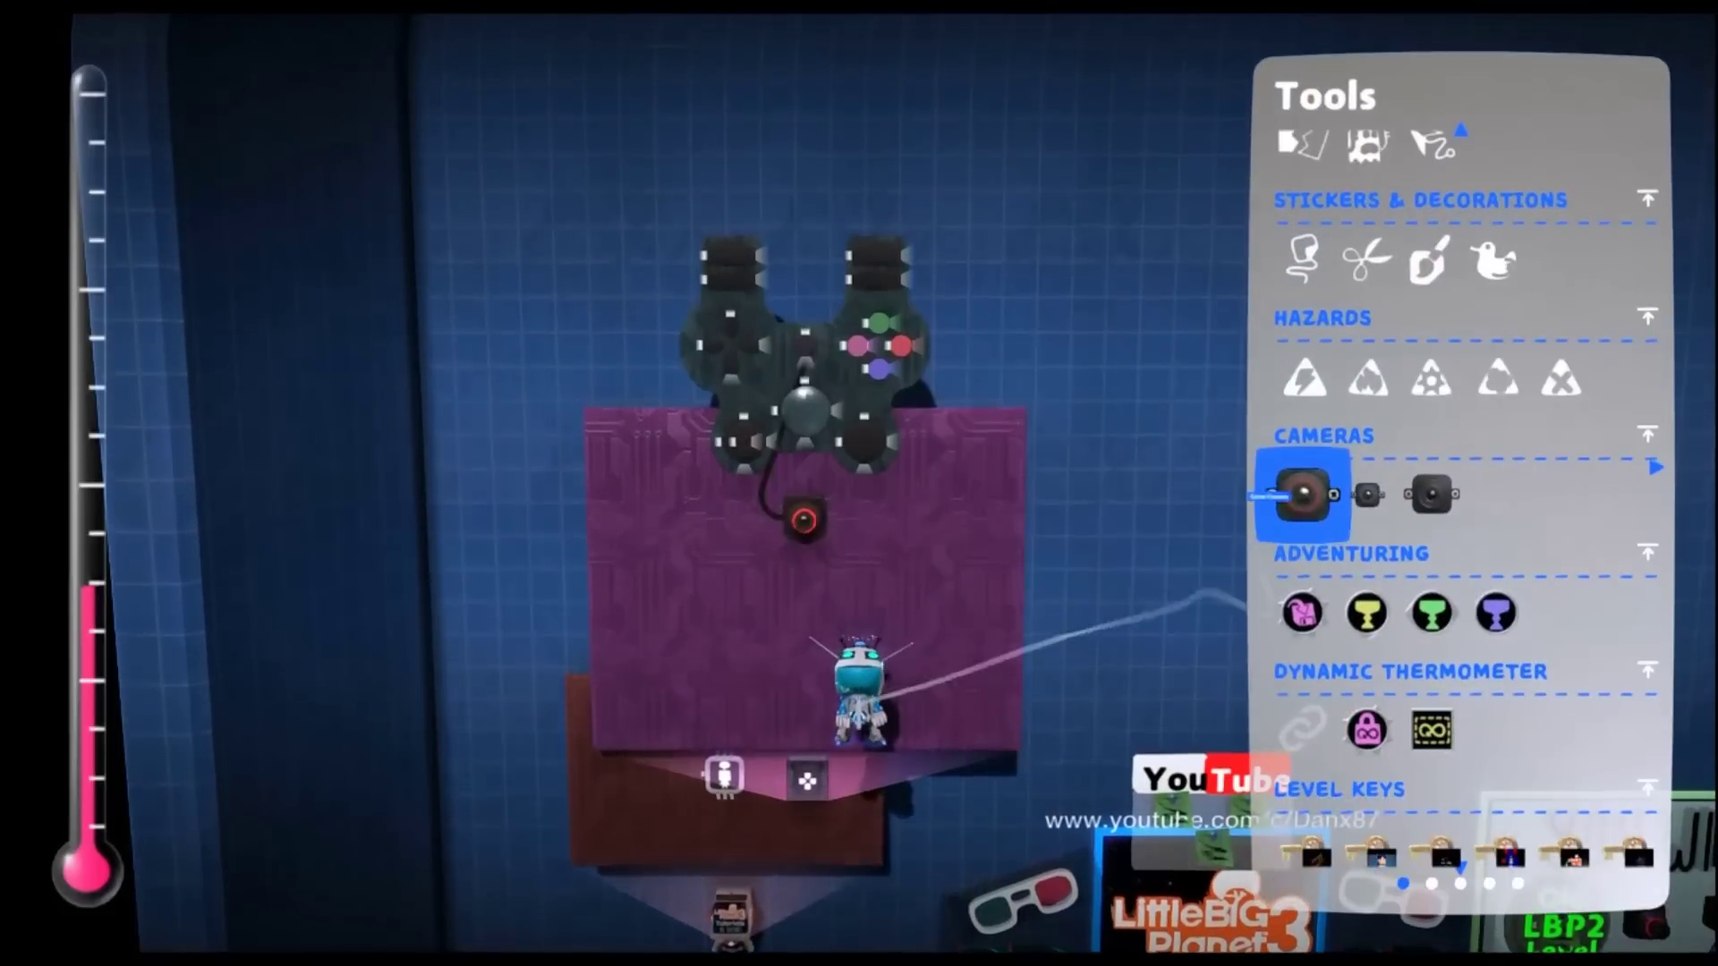
key("Right")
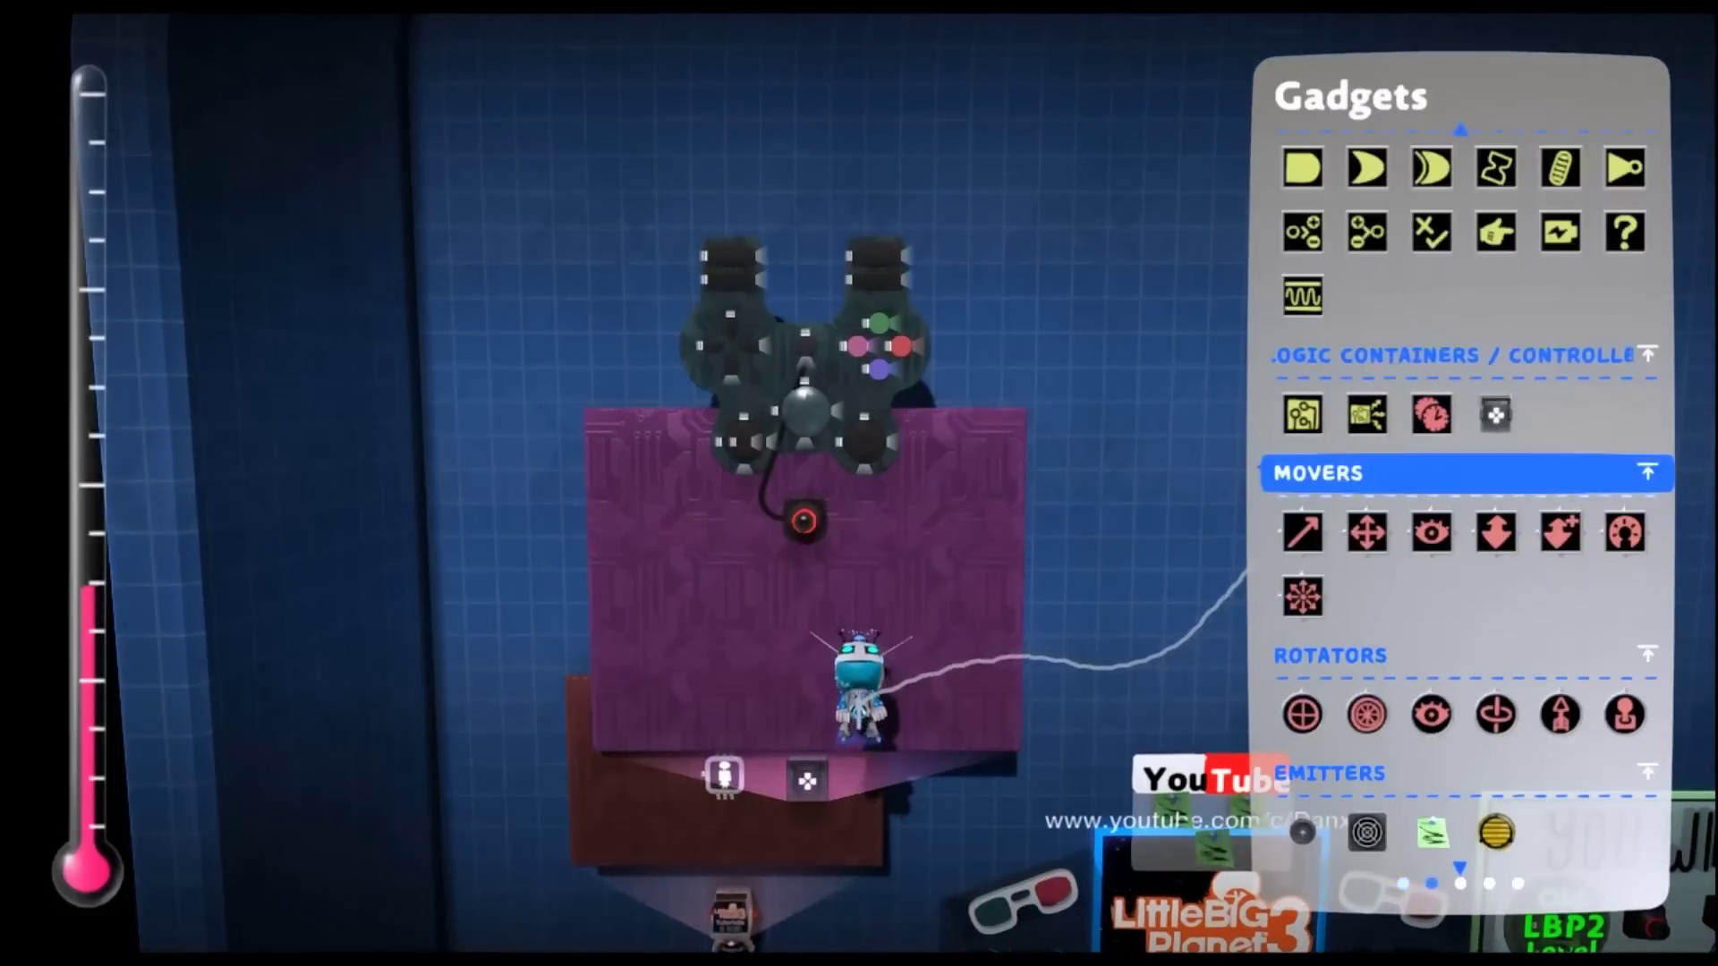
key("Down")
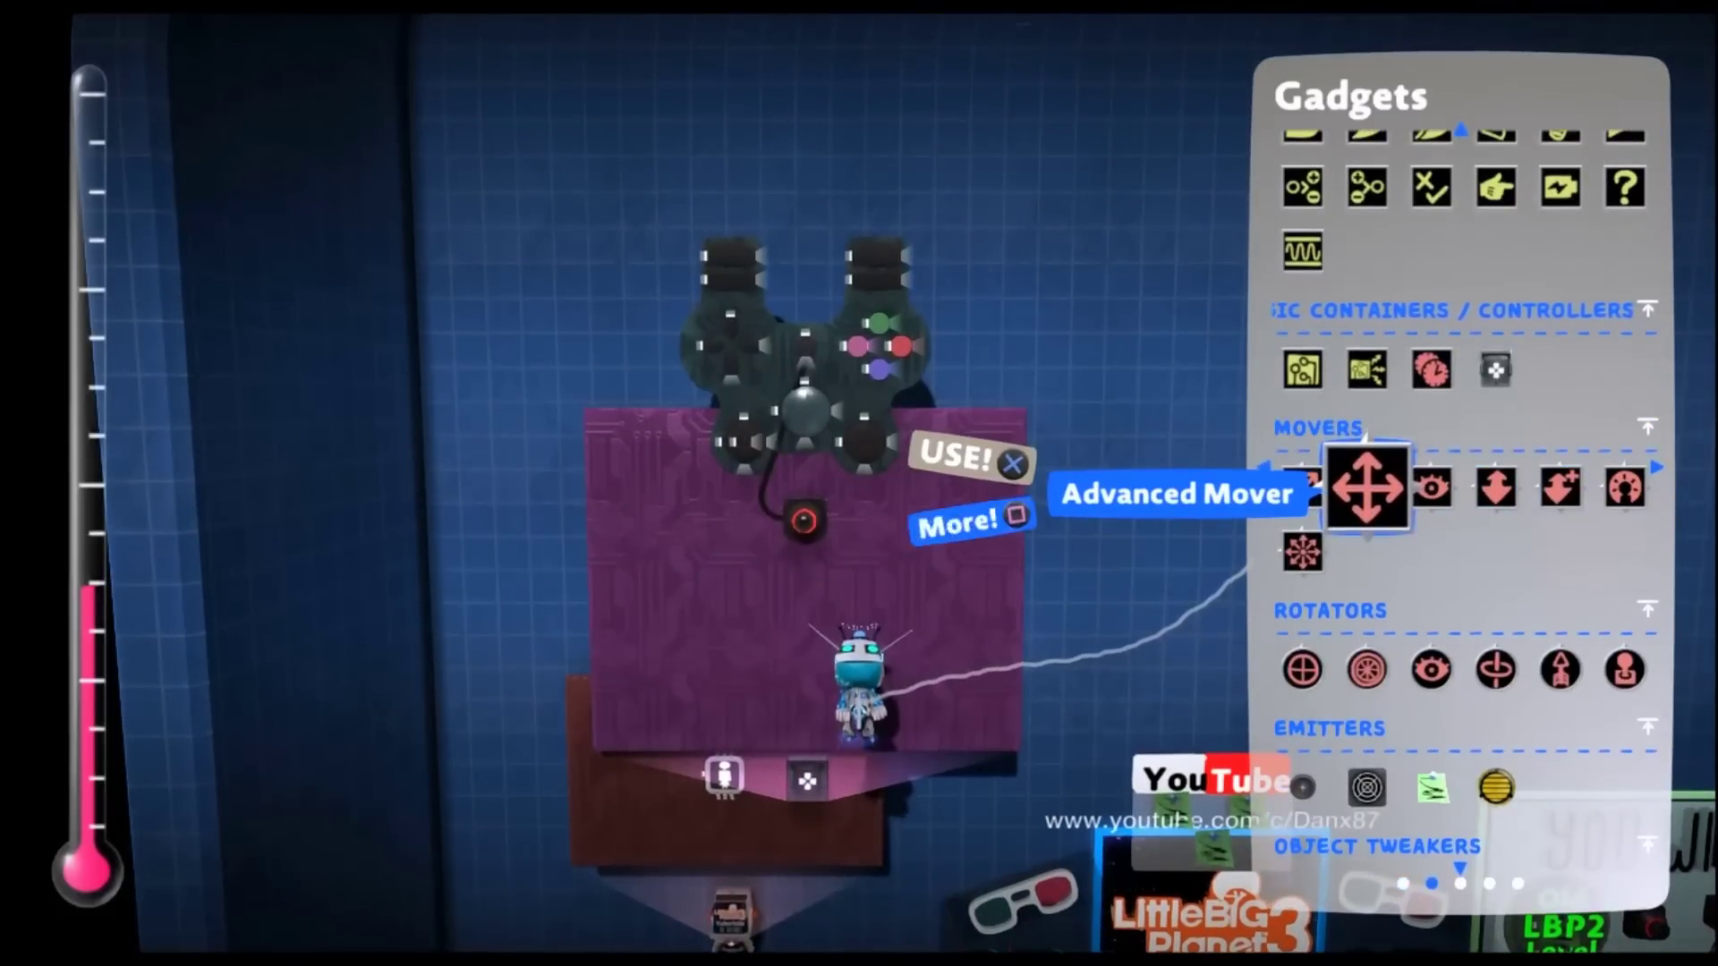
key("Return")
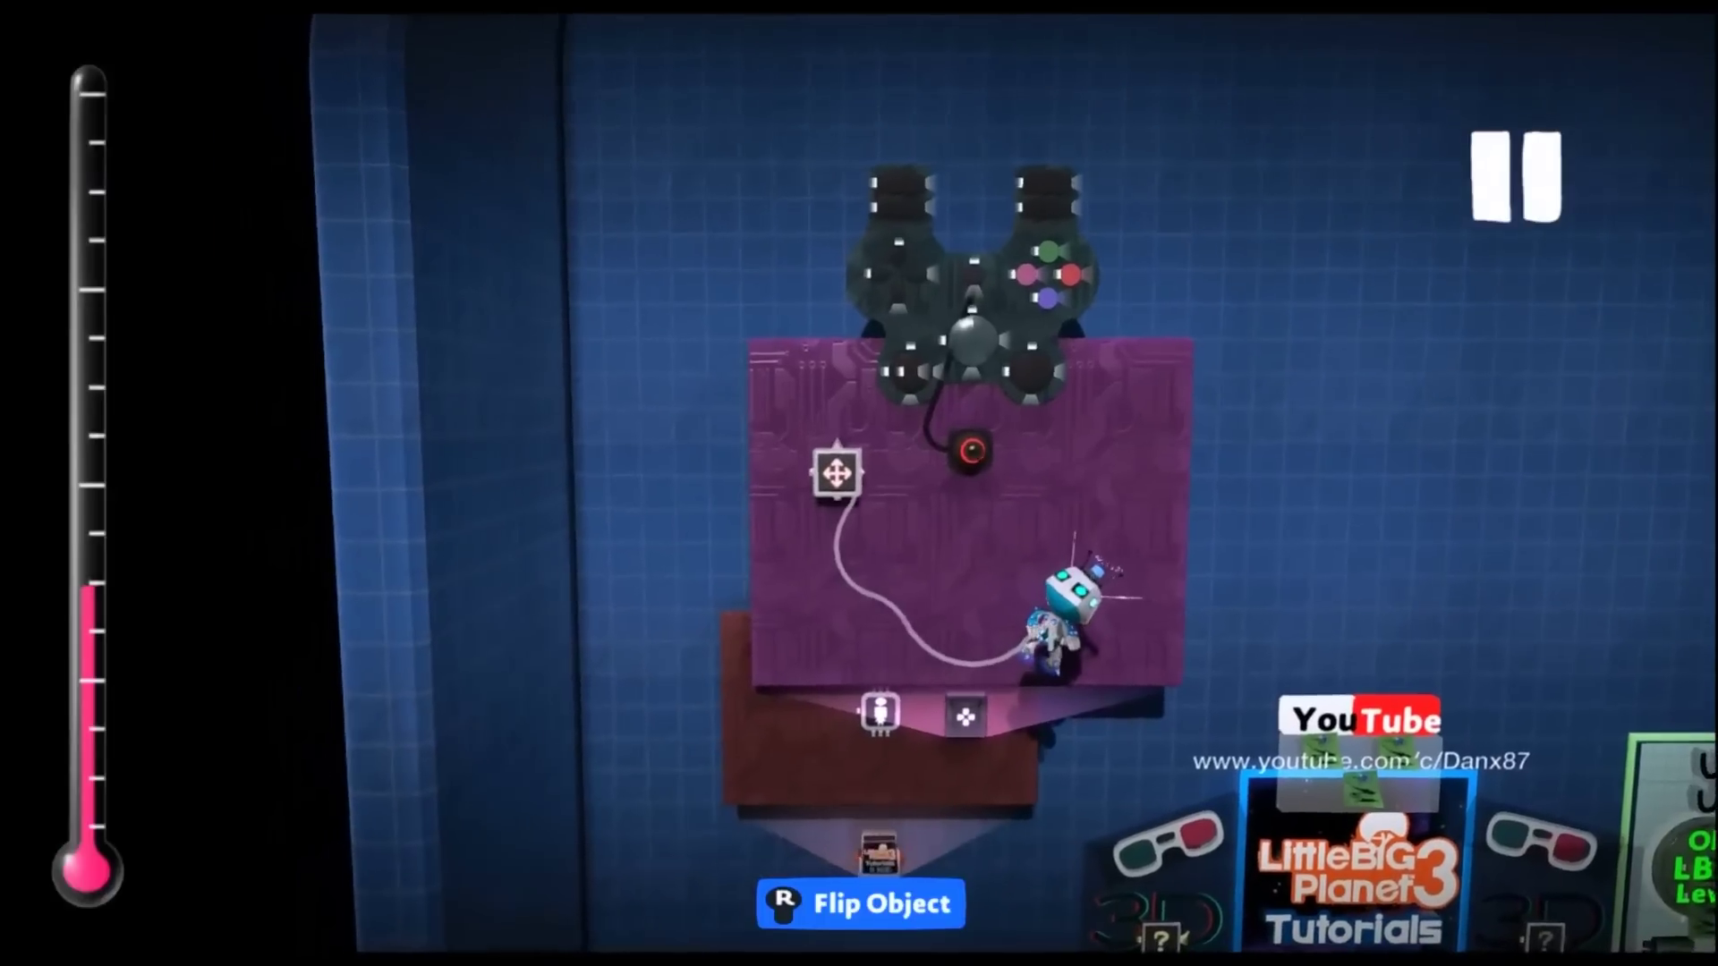
key("Return")
key("Escape")
key("Escape")
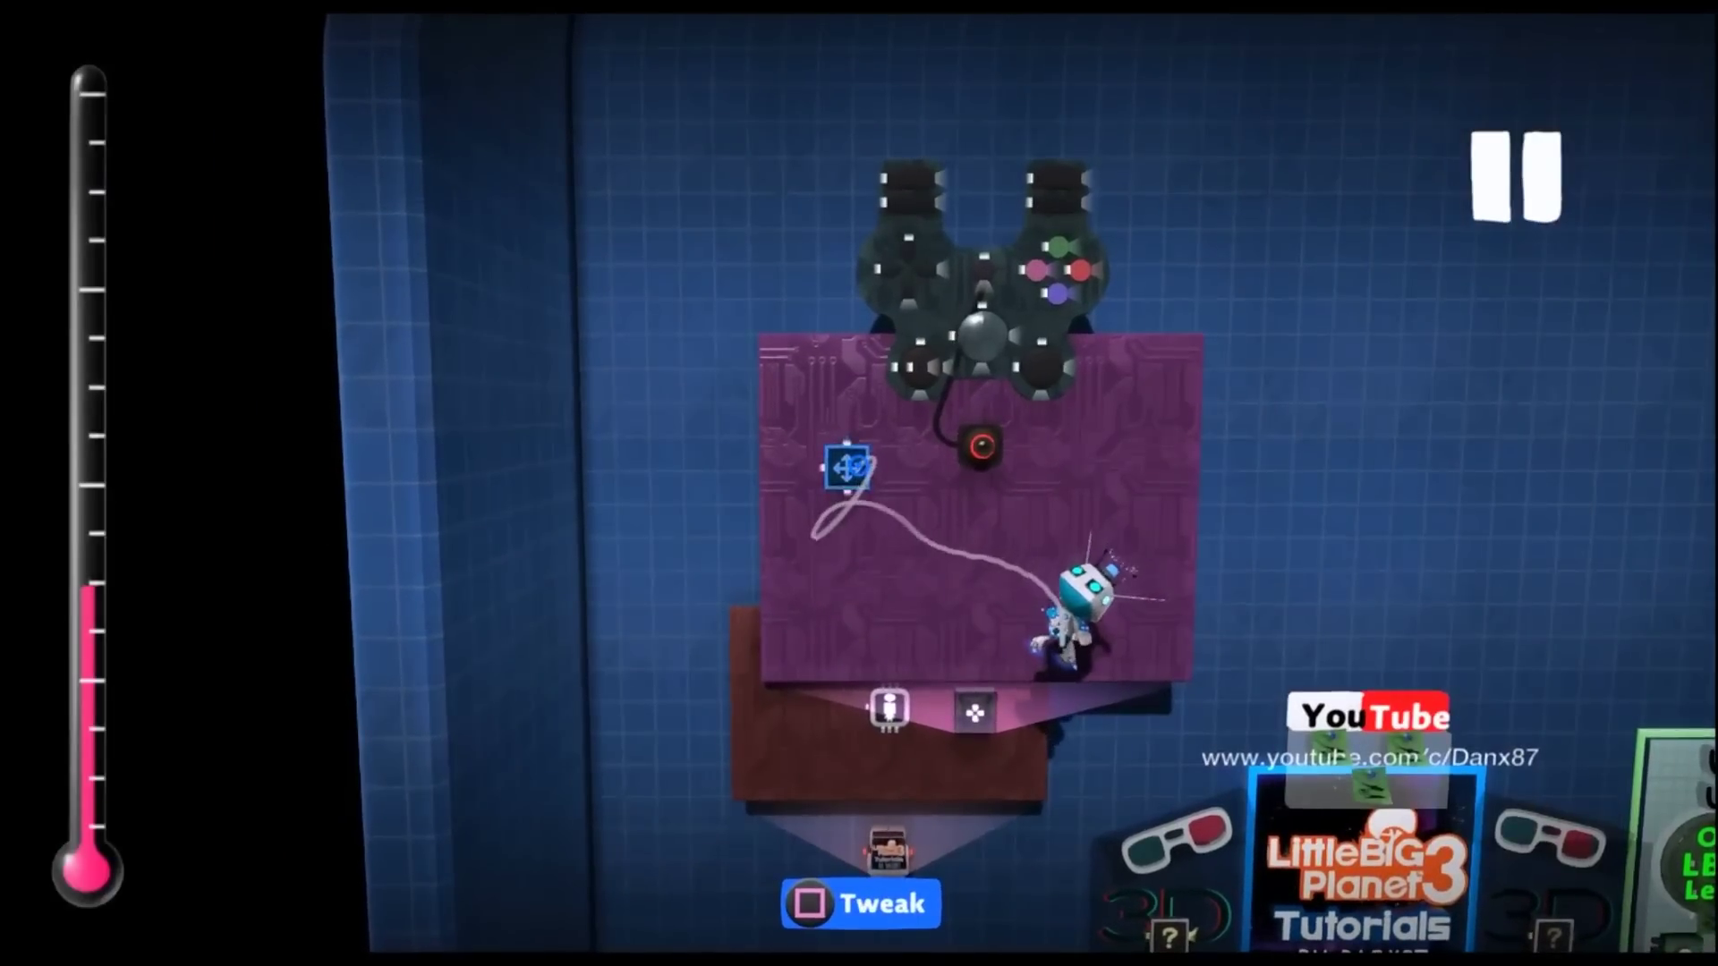
Configure the Advanced Mover with speed 4.0, Local Space Yes, and acceleration and deceleration both at 100%
key("space")
key("Down")
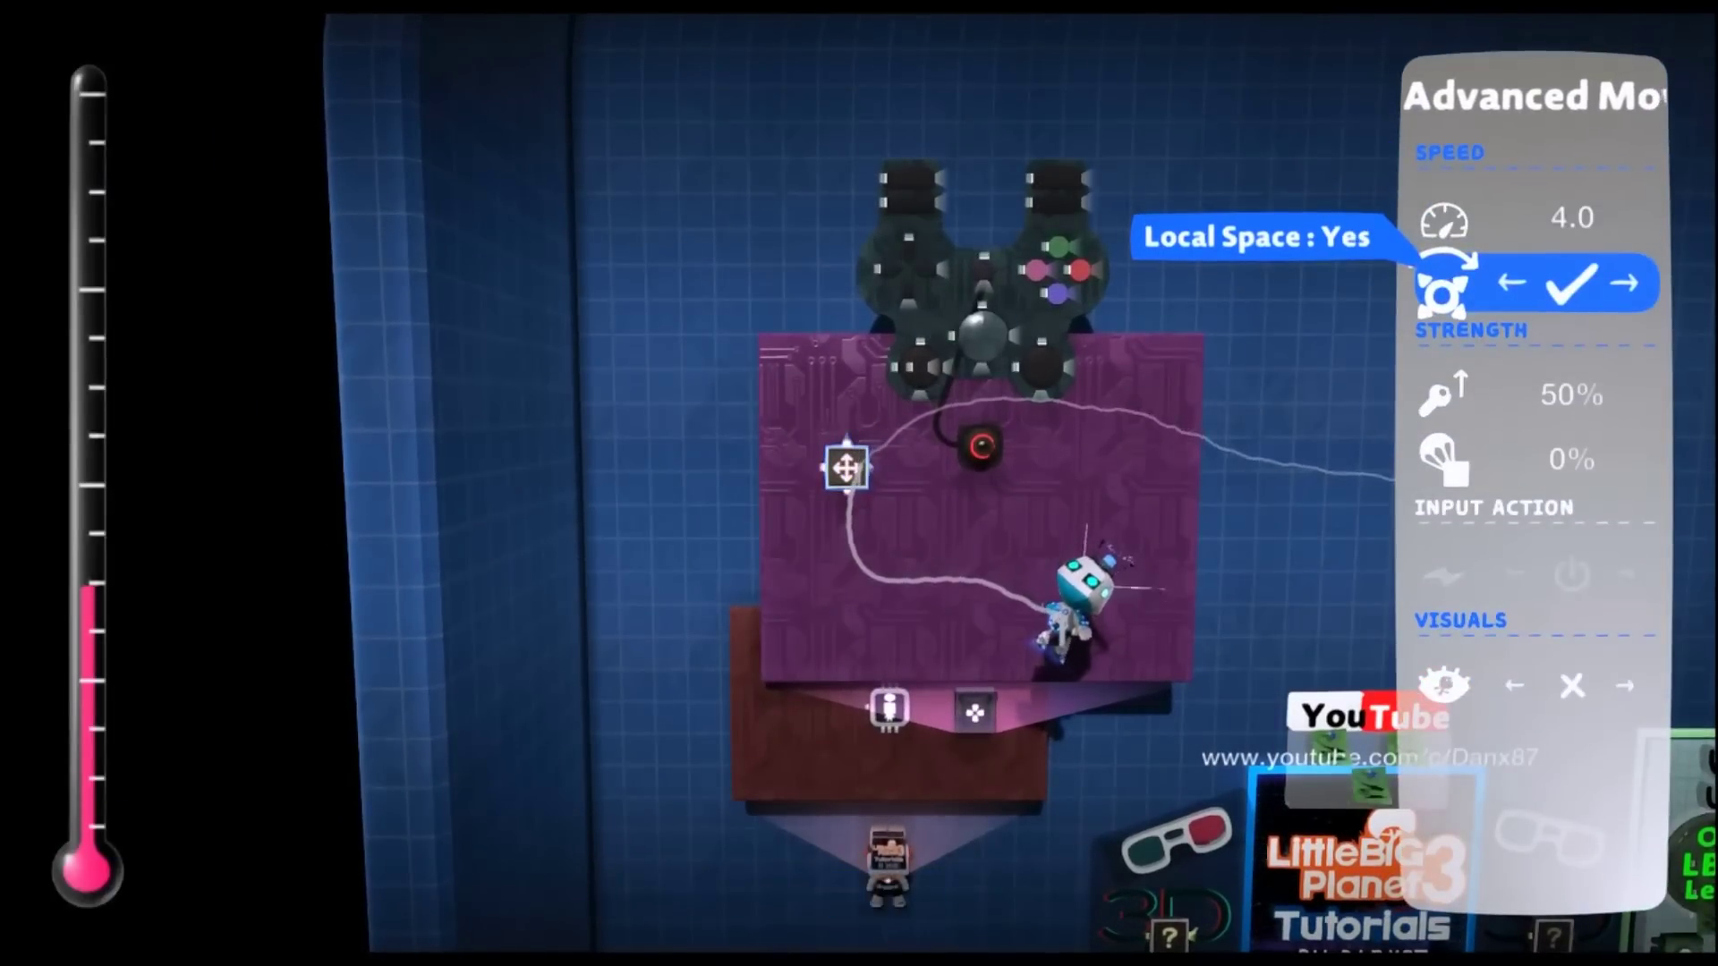
key("Down")
key("Down")
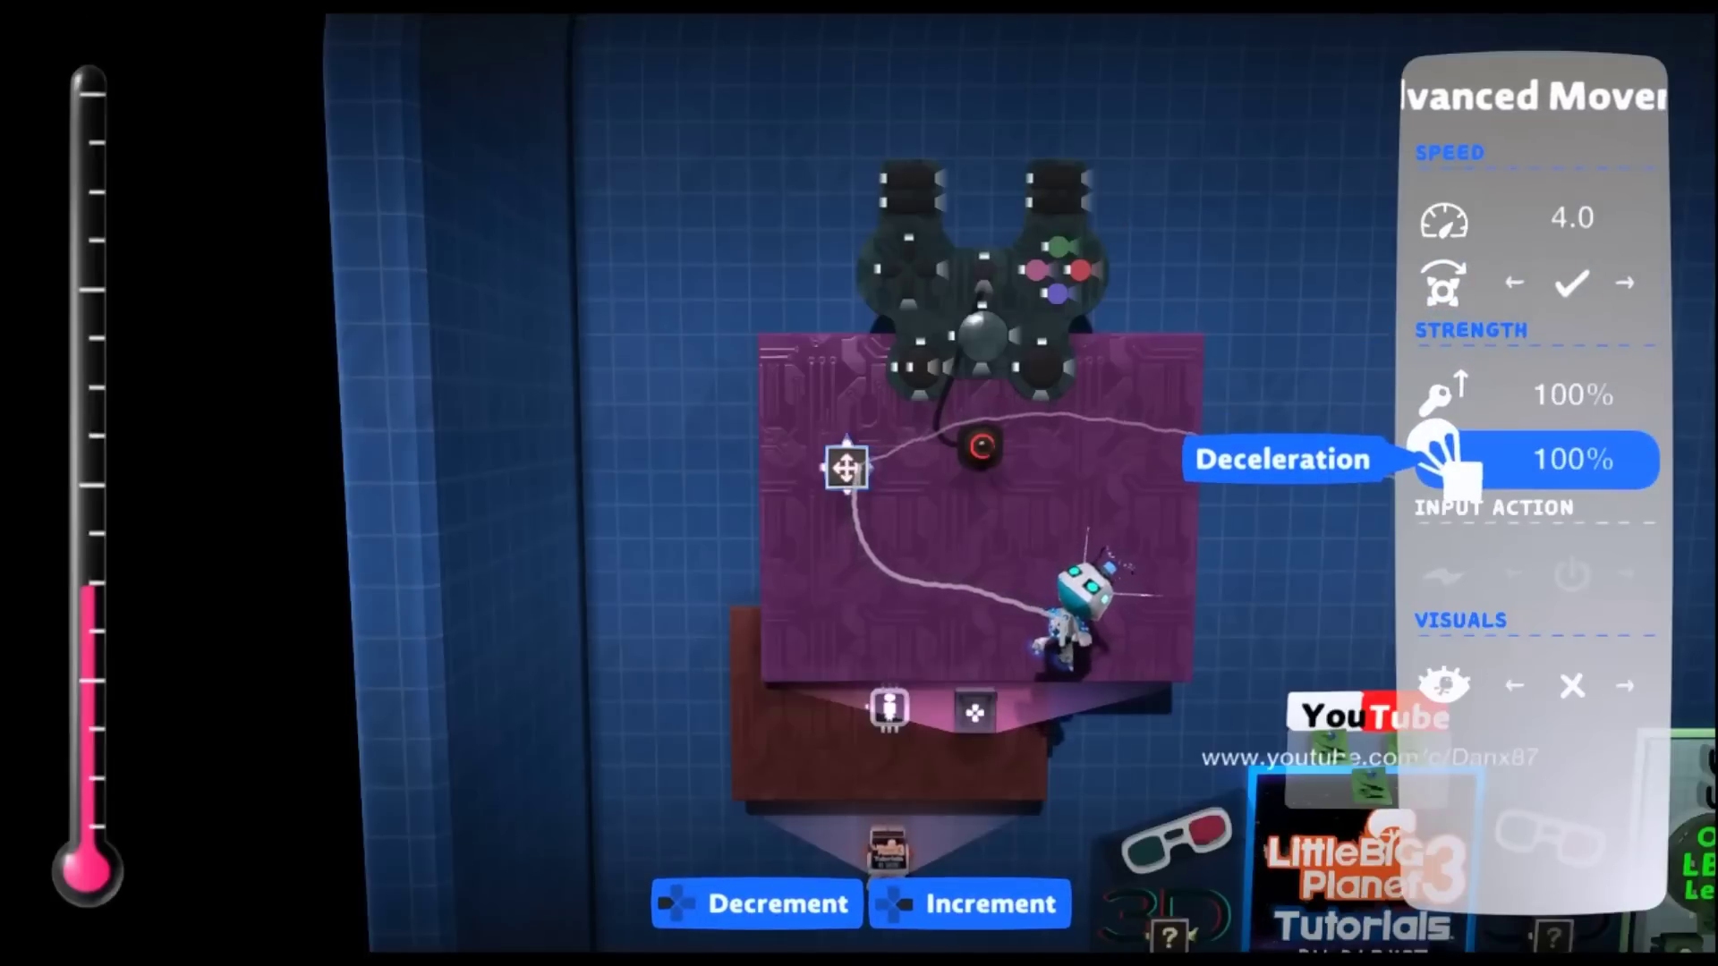
key("Escape")
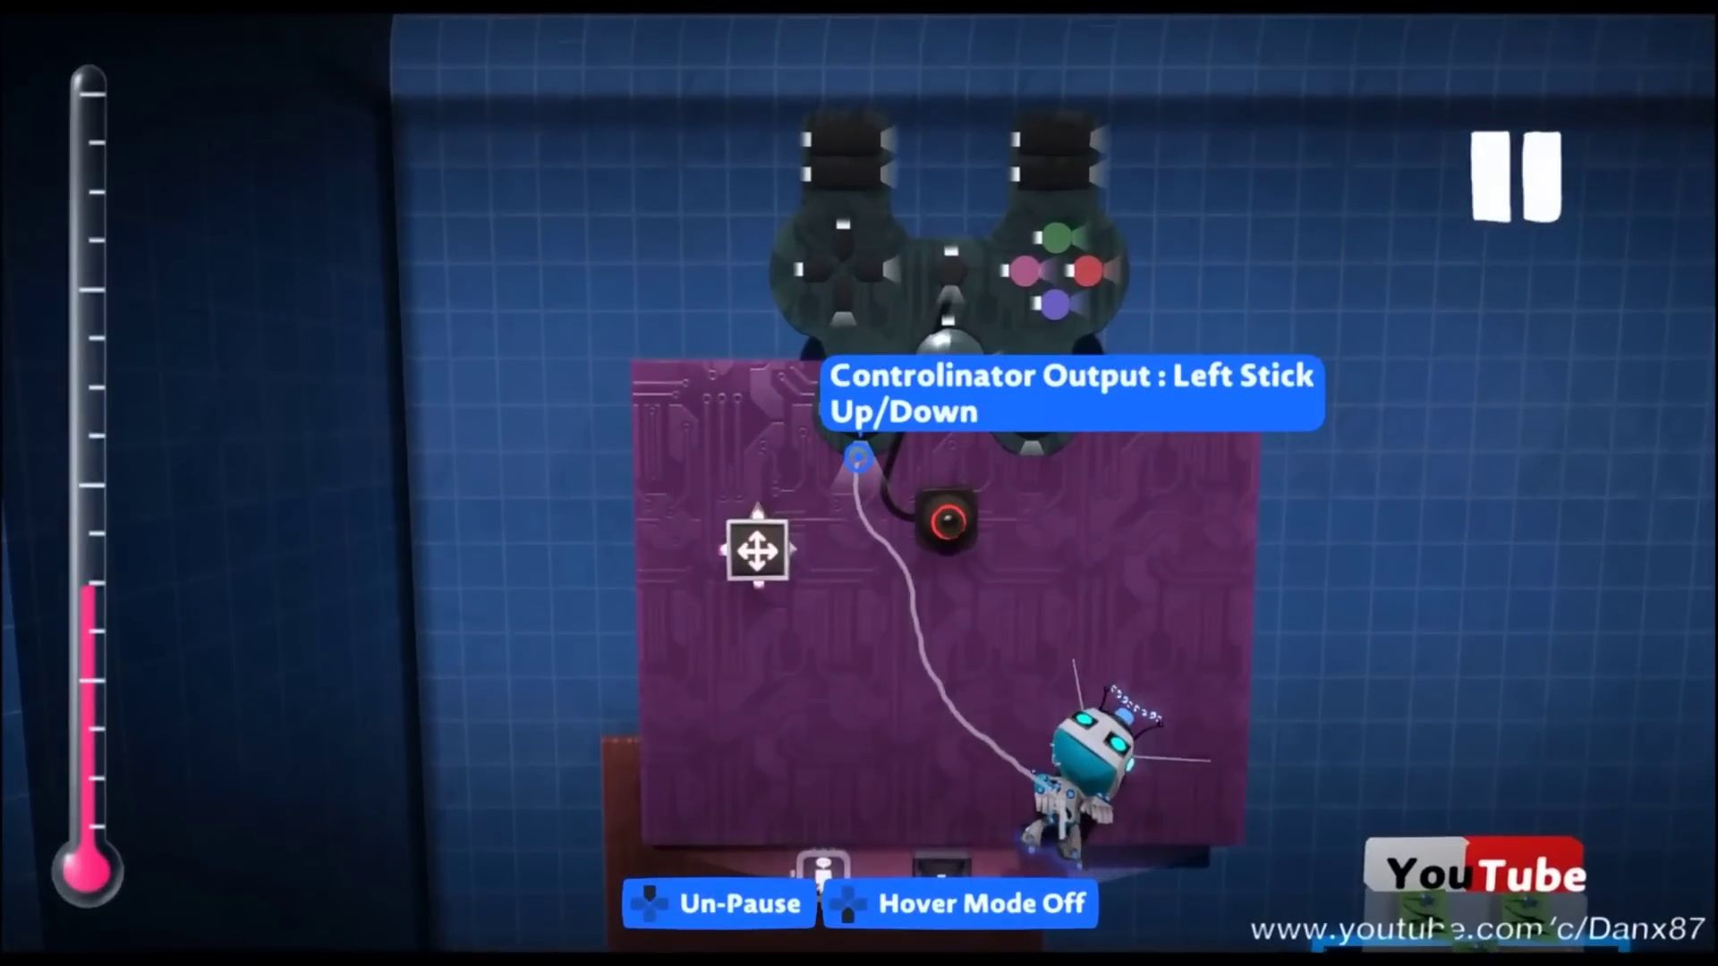
Wire the Controlinator's Left Stick Up/Down output to the Advanced Mover's Up/Down Speed input
left_click(857, 457)
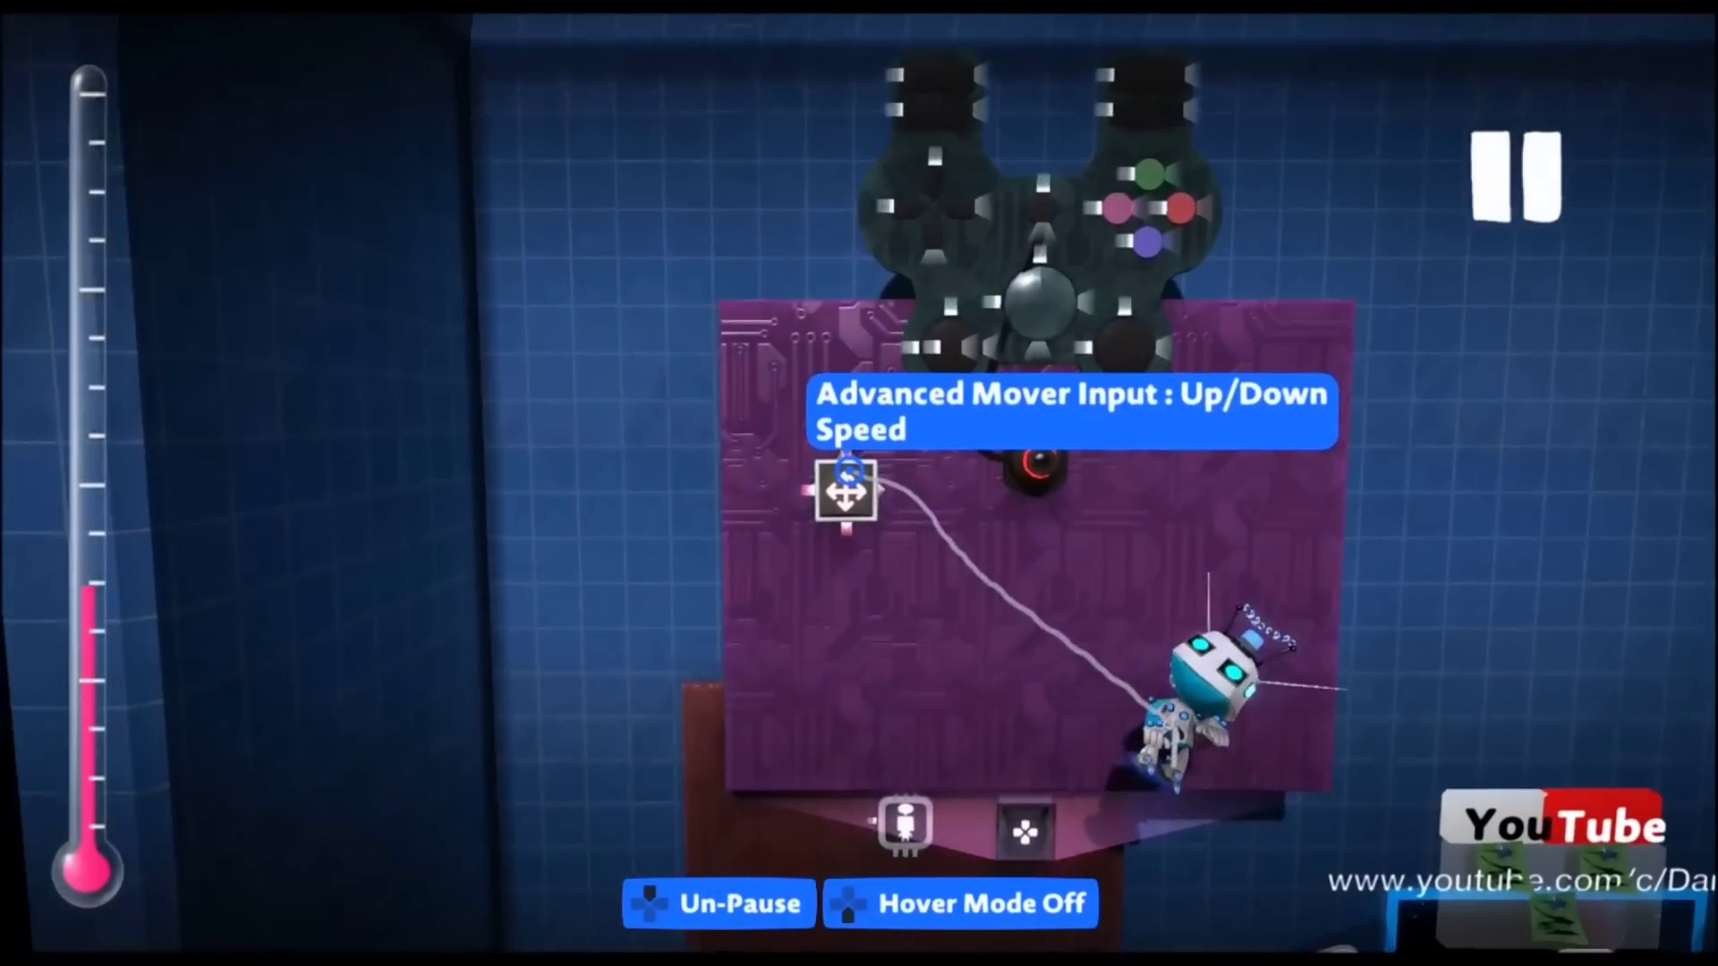
left_click(849, 460)
key("Escape")
key("Escape")
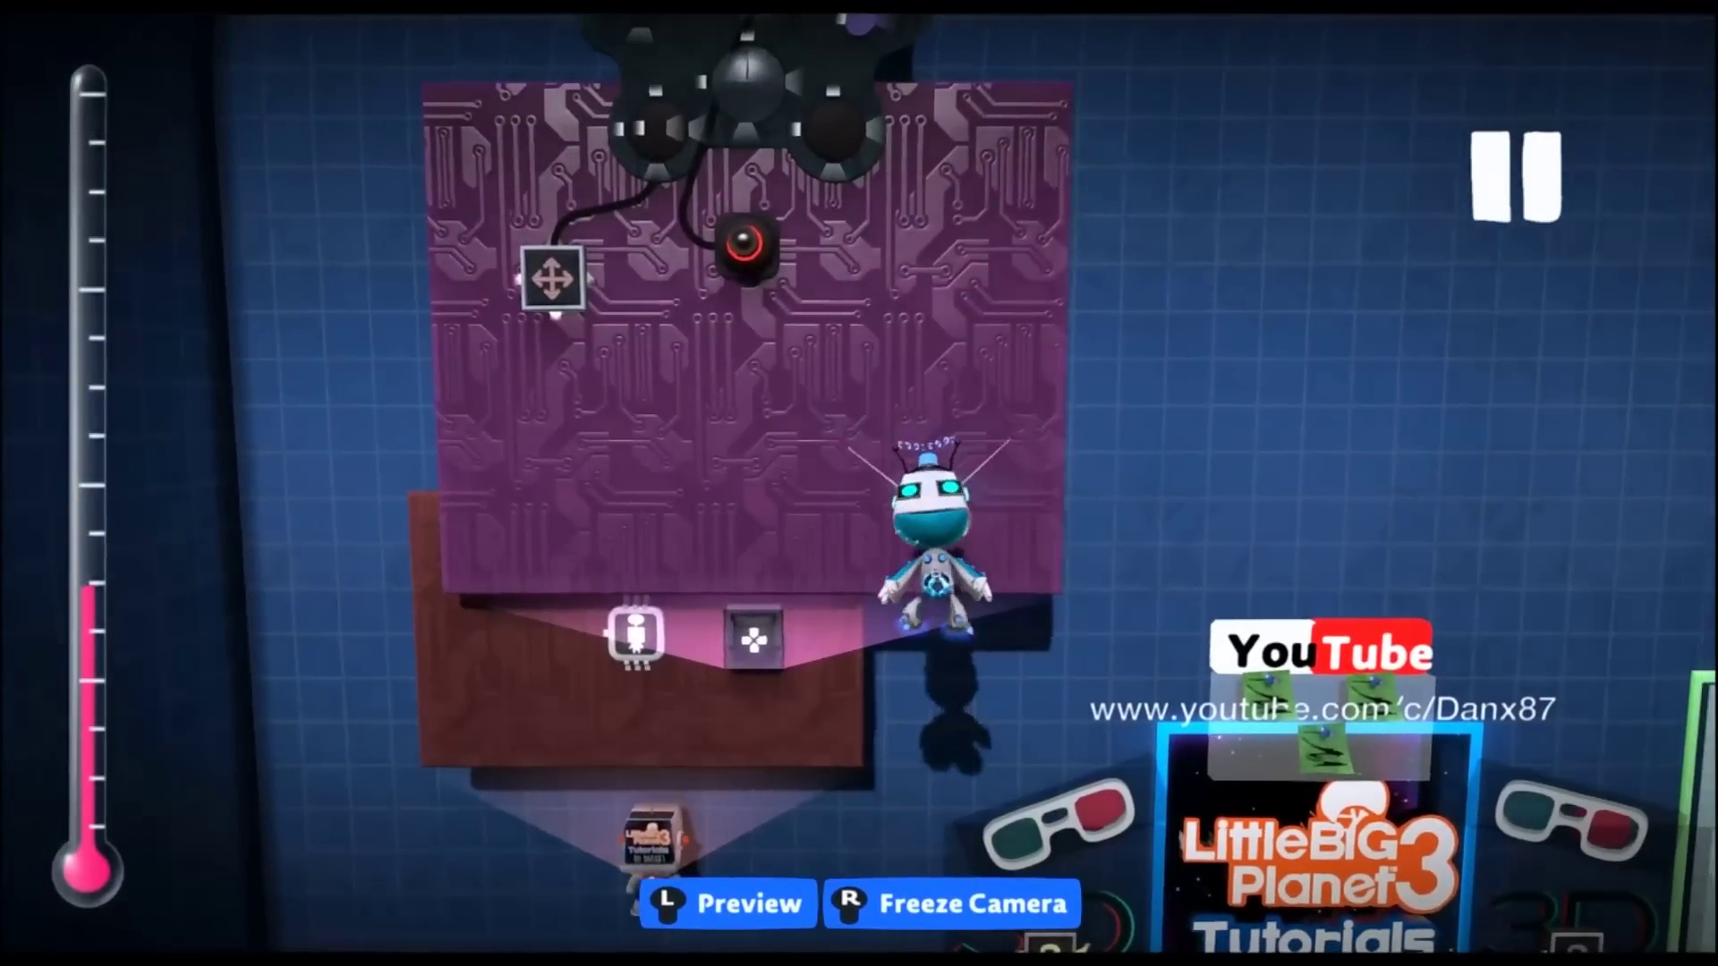
Place an Advanced Rotator on the circuit board, to the right of the Game Camera
key("Escape")
key("Return")
key("Down")
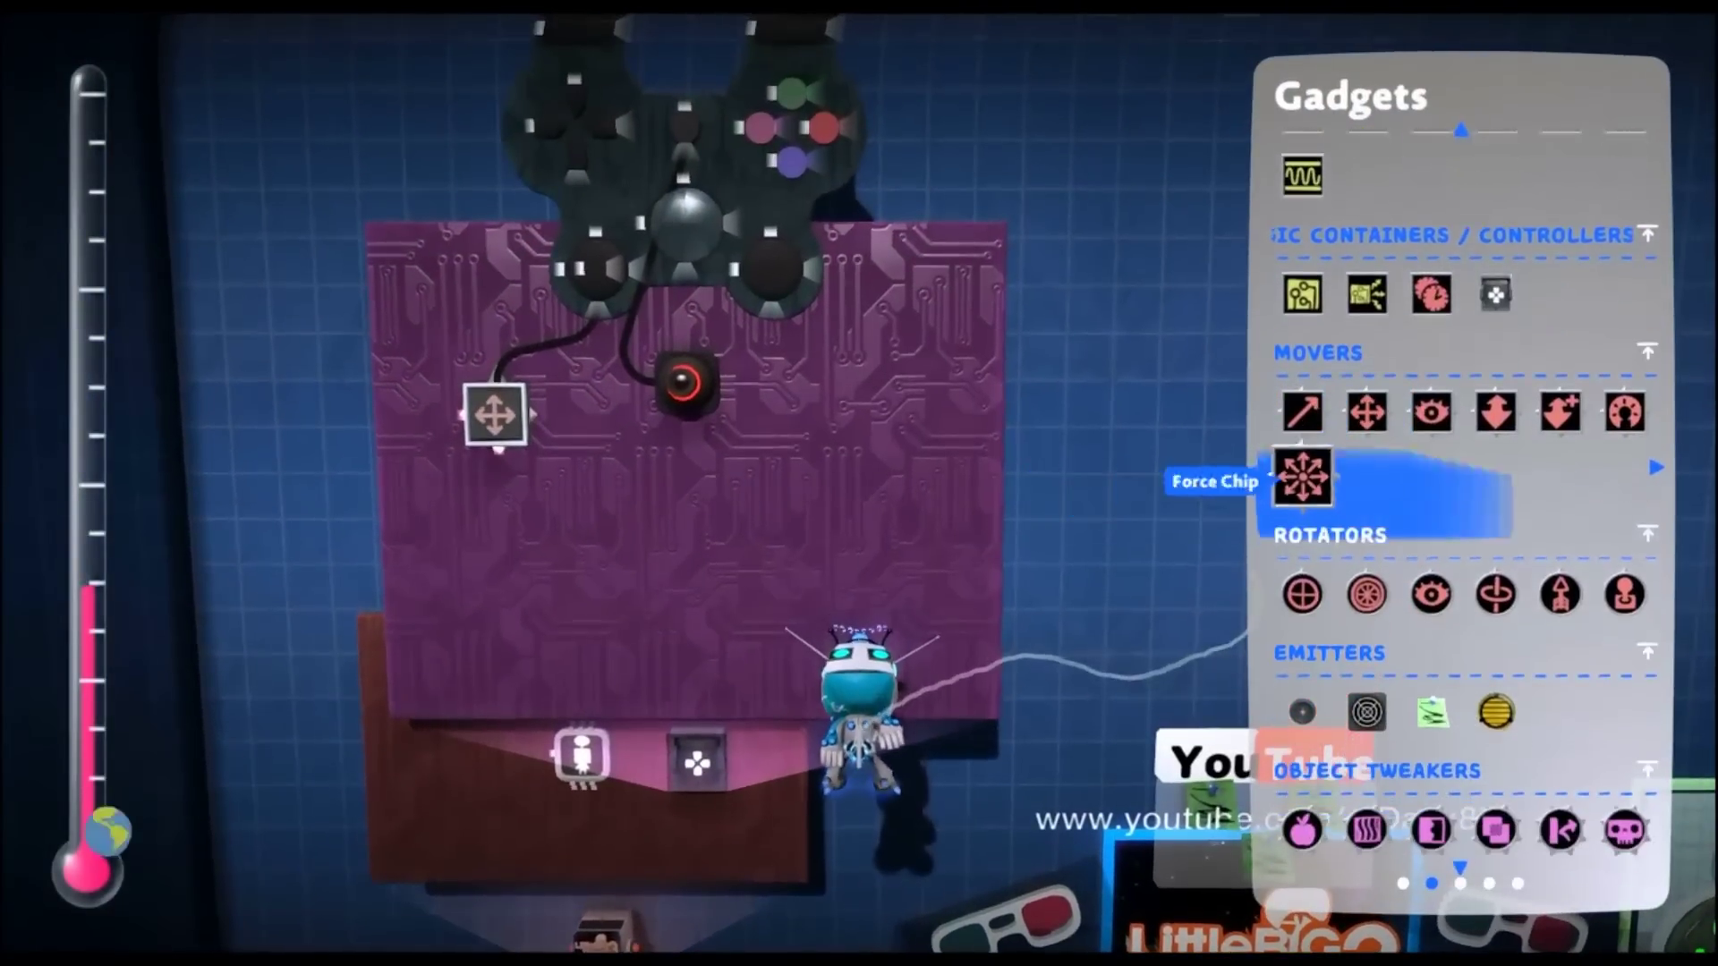
key("Down")
key("Return")
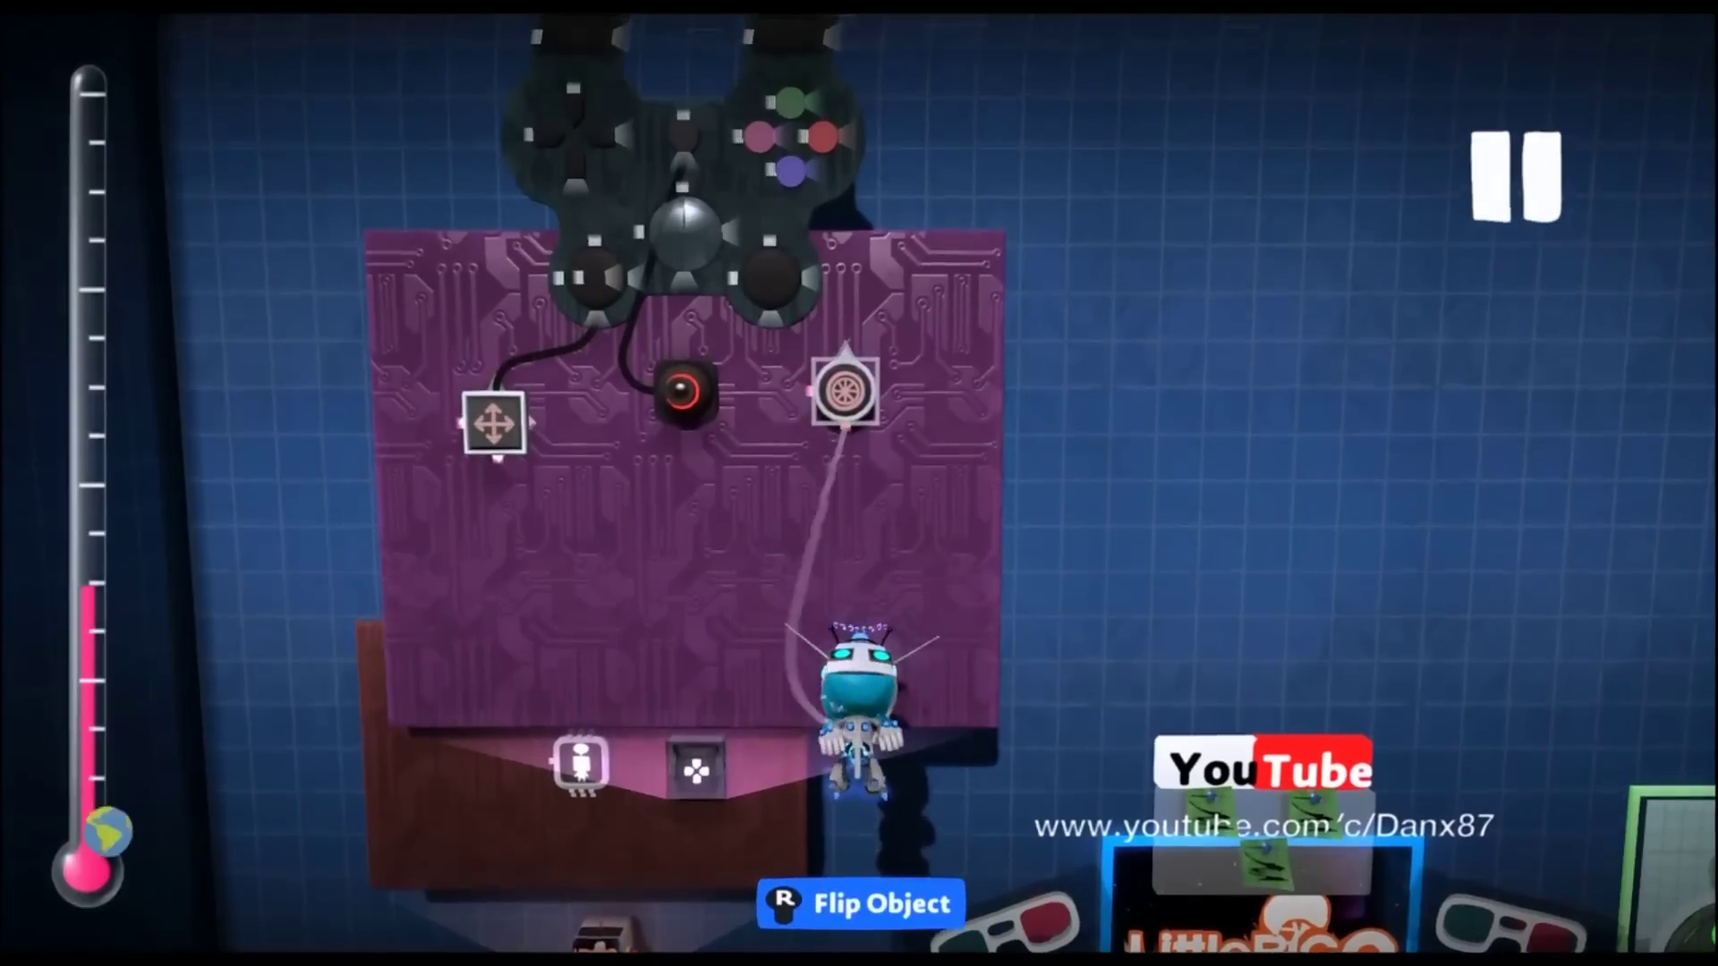
key("Return")
key("Escape")
Configure the Advanced Rotator with rotation speed 200 and both acceleration and deceleration at 100%
key("Return")
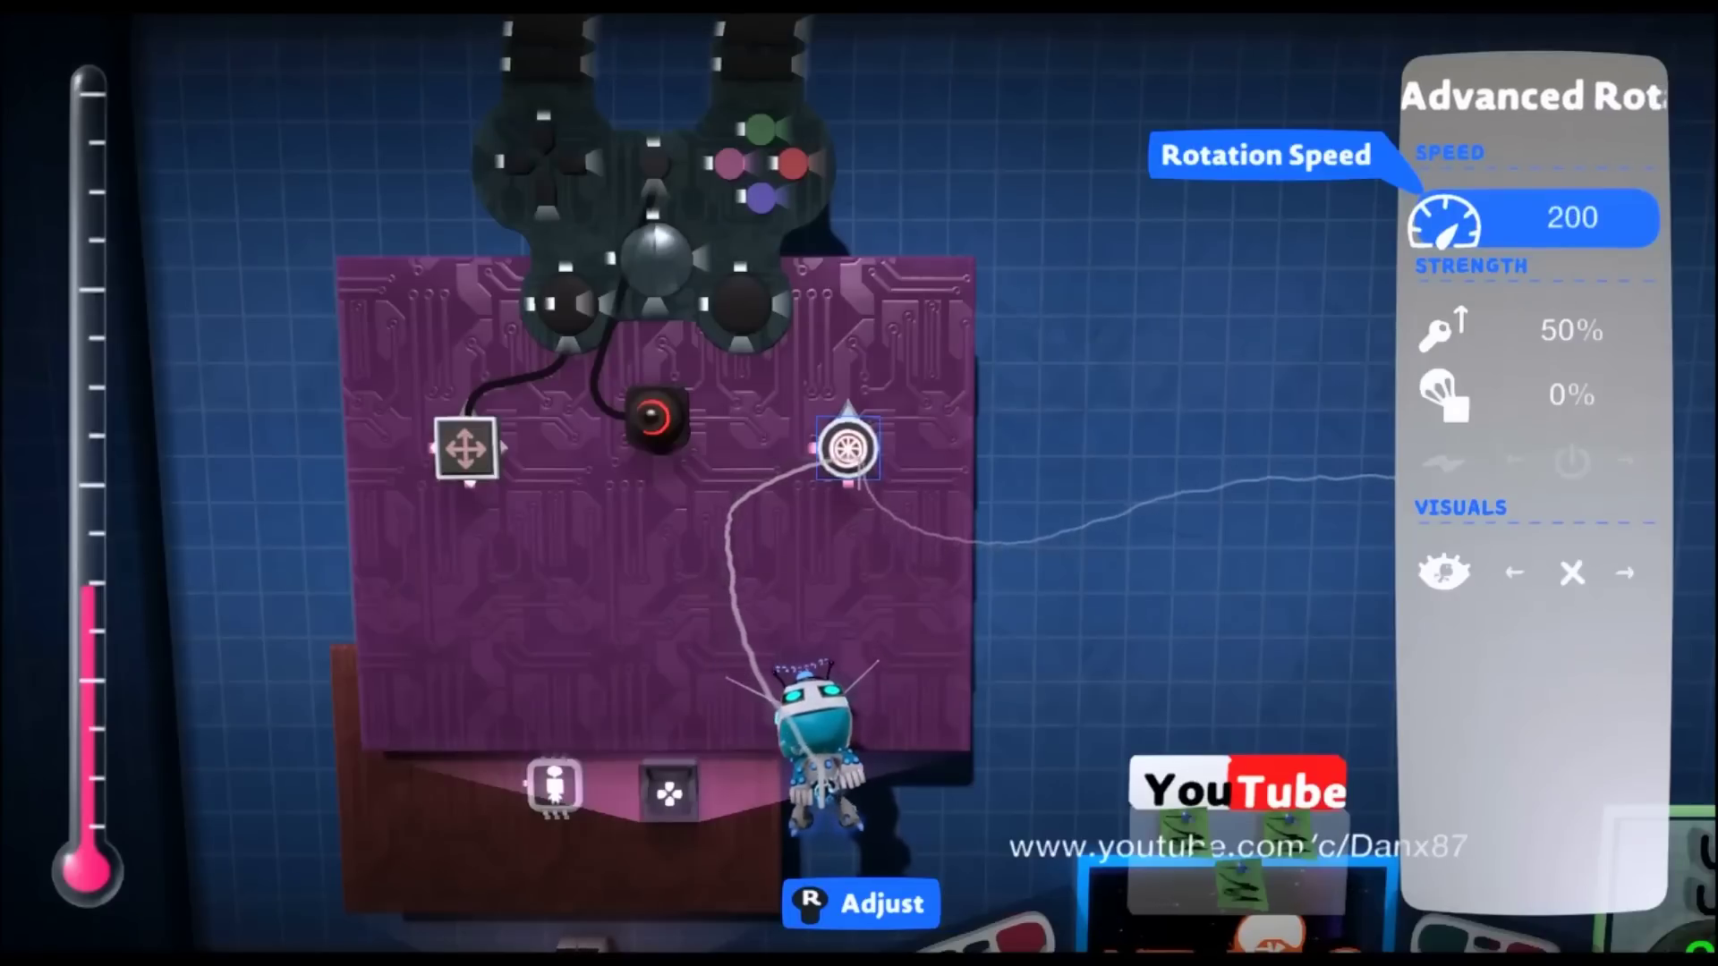
key("Right")
key("Down")
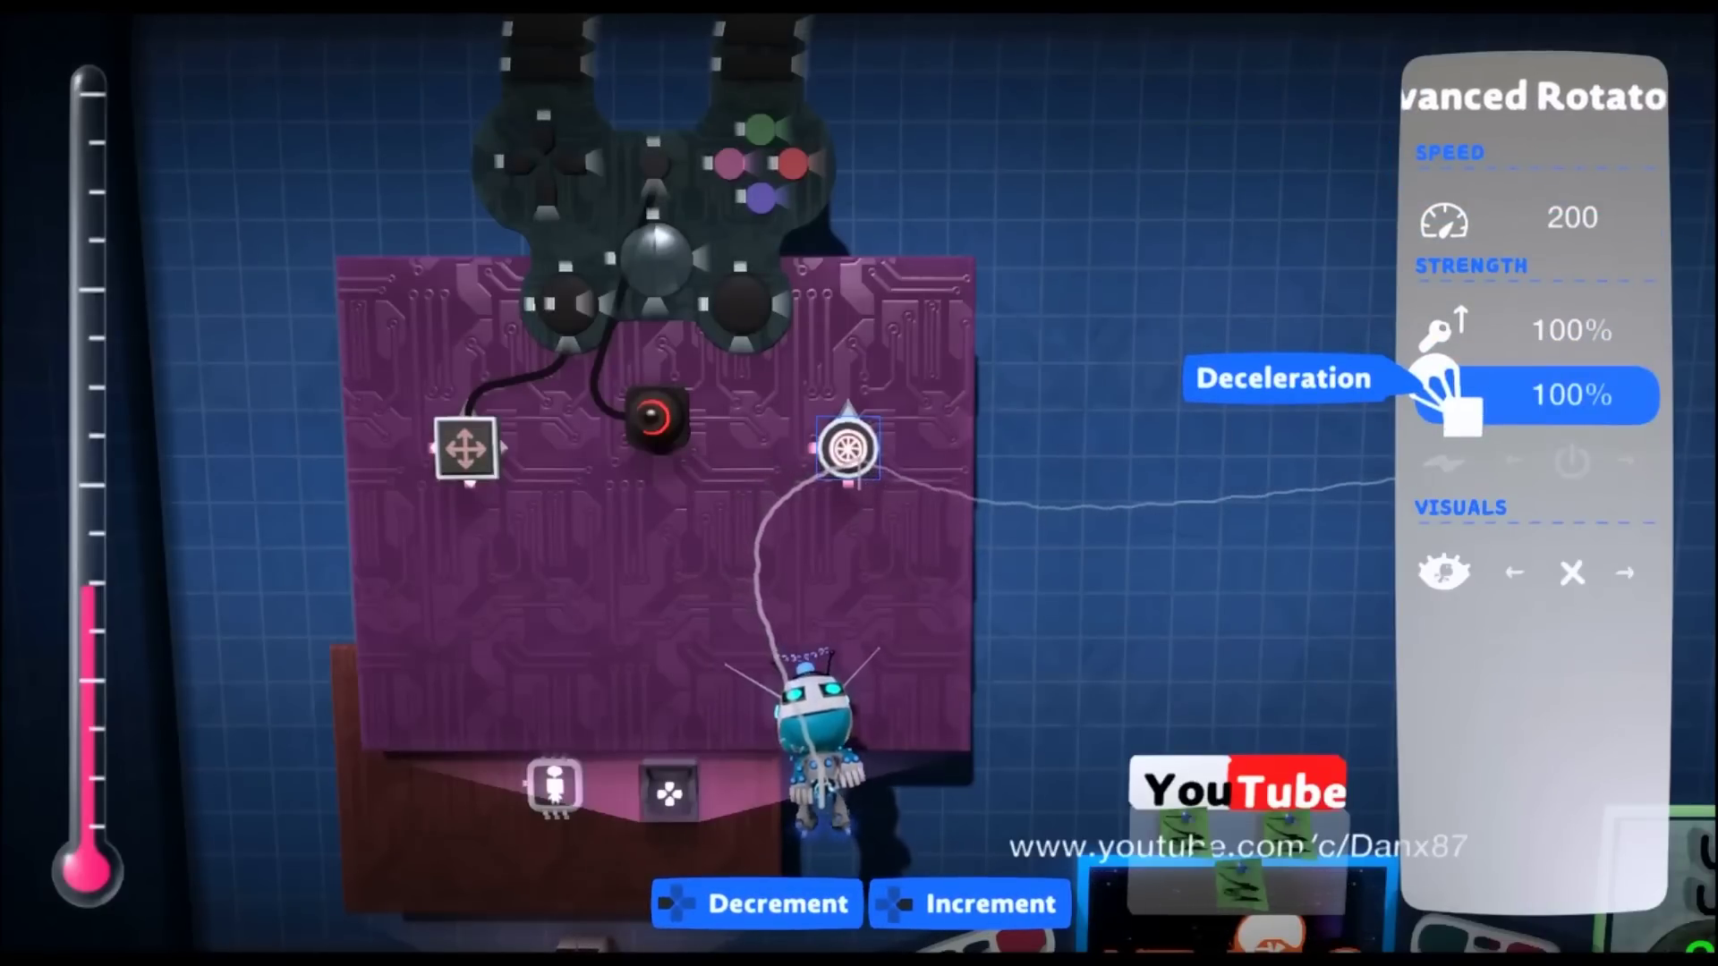
key("Escape")
Wire the output on the right side of the Controlinator's right stick to the Advanced Rotator's Rotation Speed input
key("p")
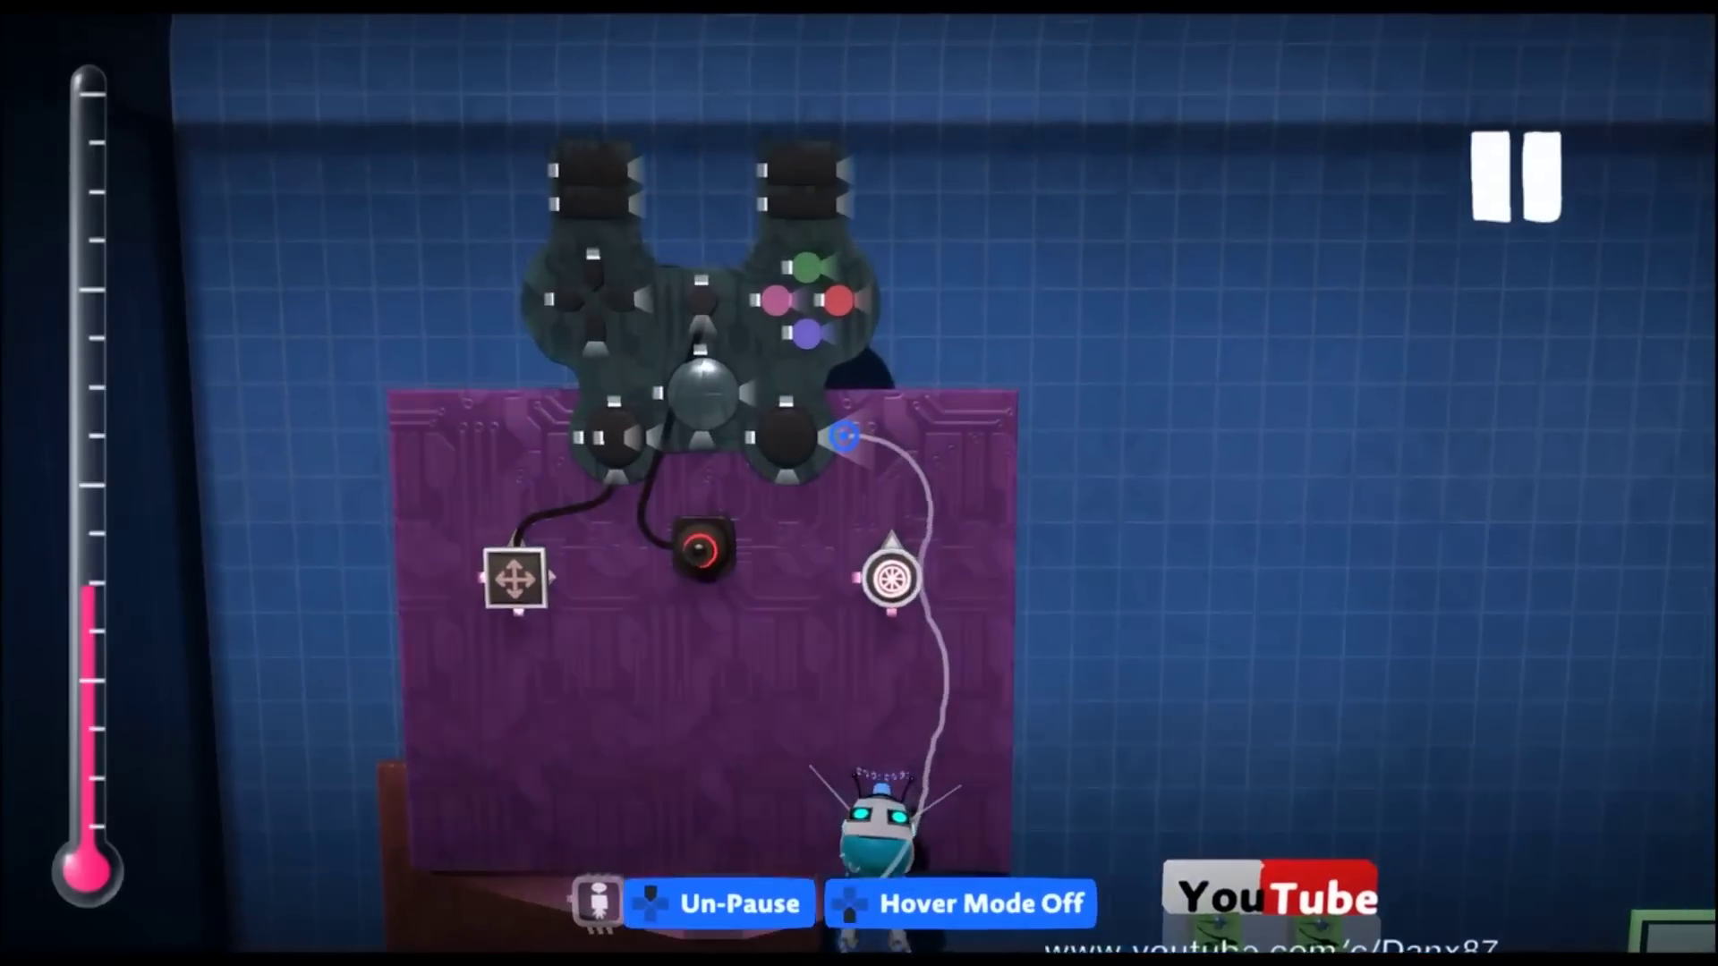
left_click(859, 461)
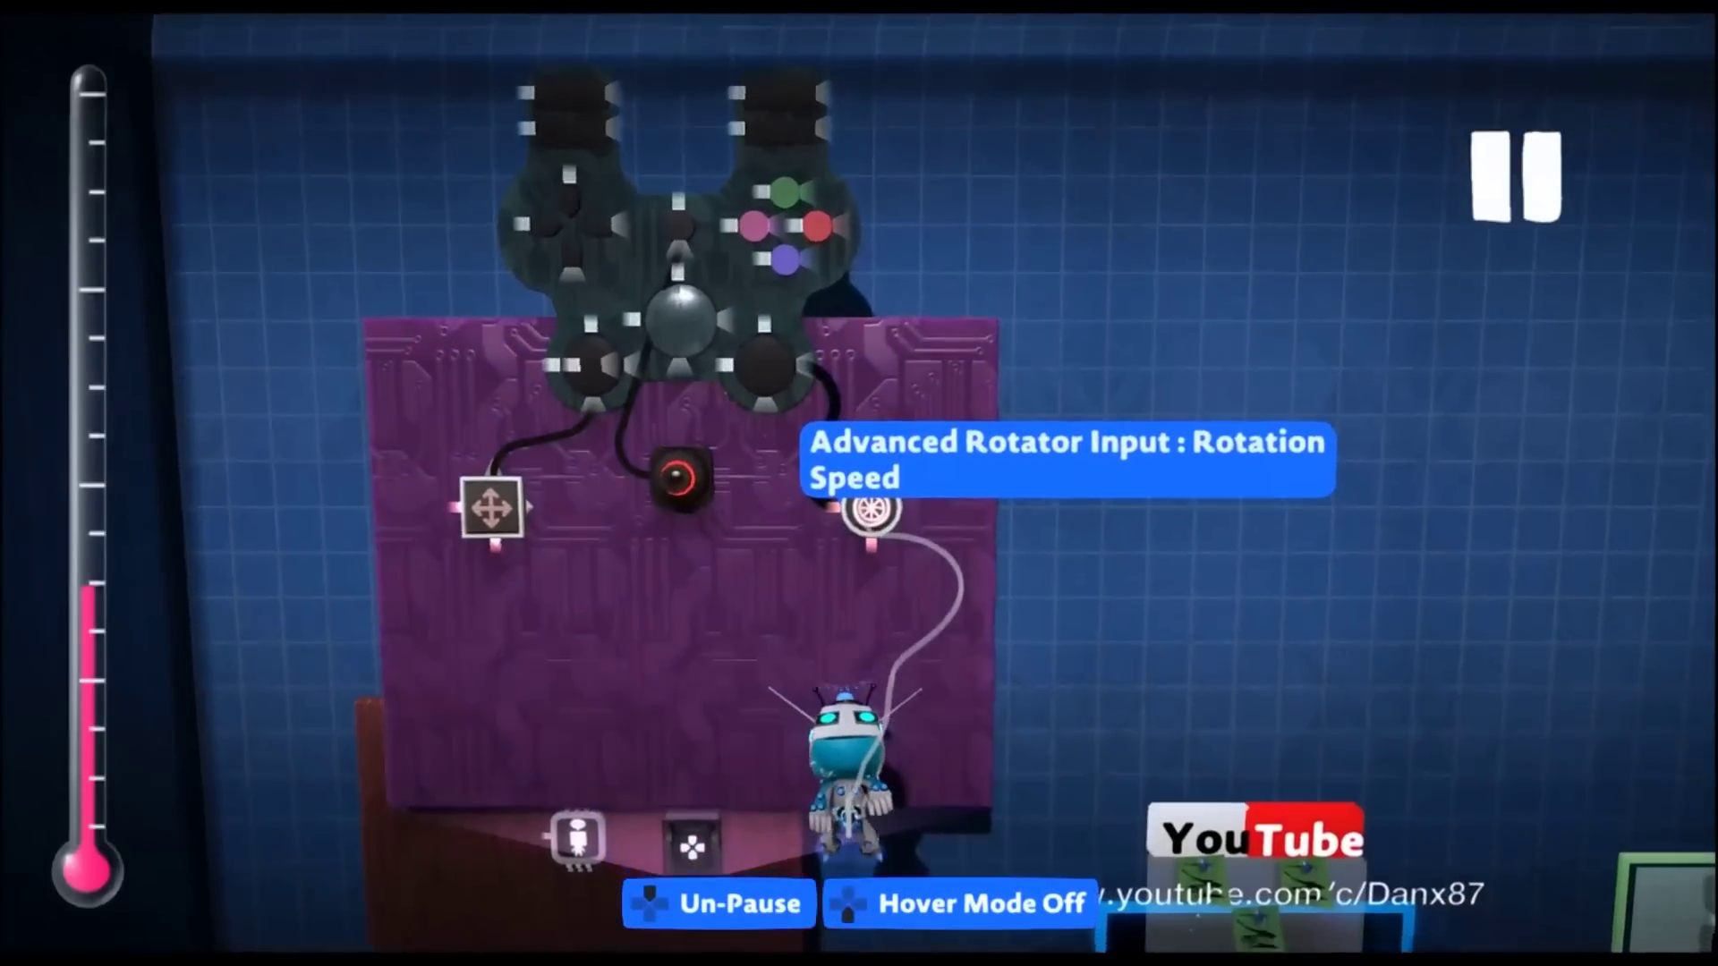
left_click(870, 504)
key("Escape")
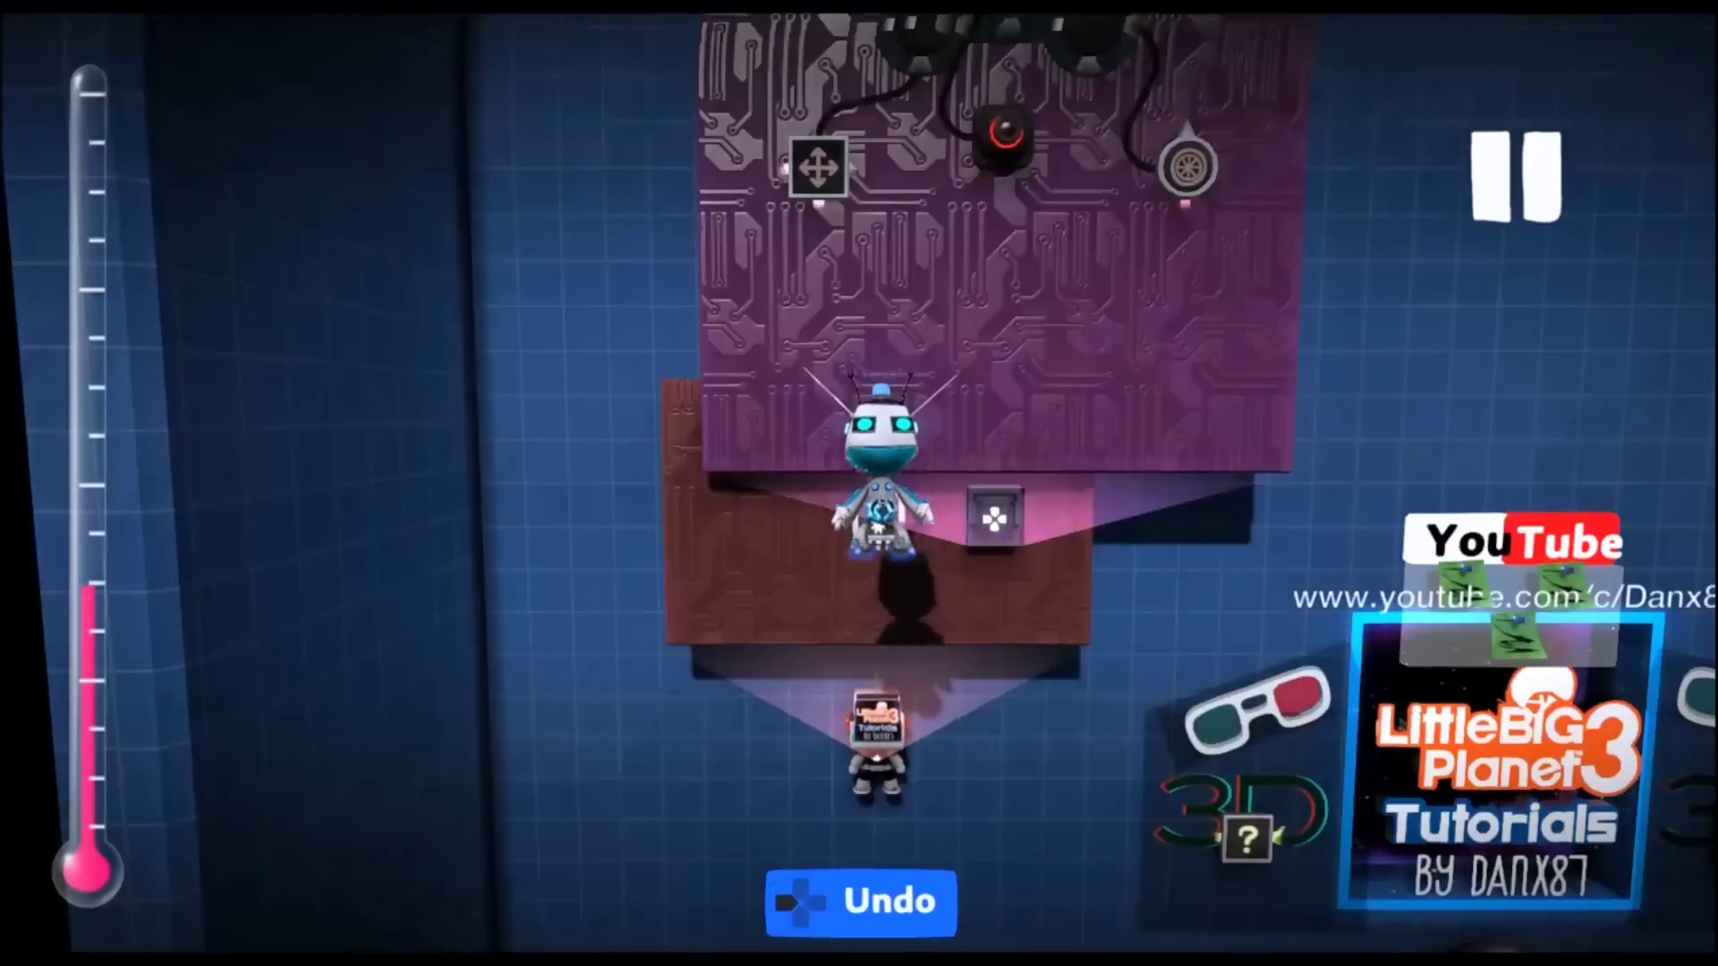
Bring up the Creatures & Characters collection to pick a gadget for the sackbot
key("space")
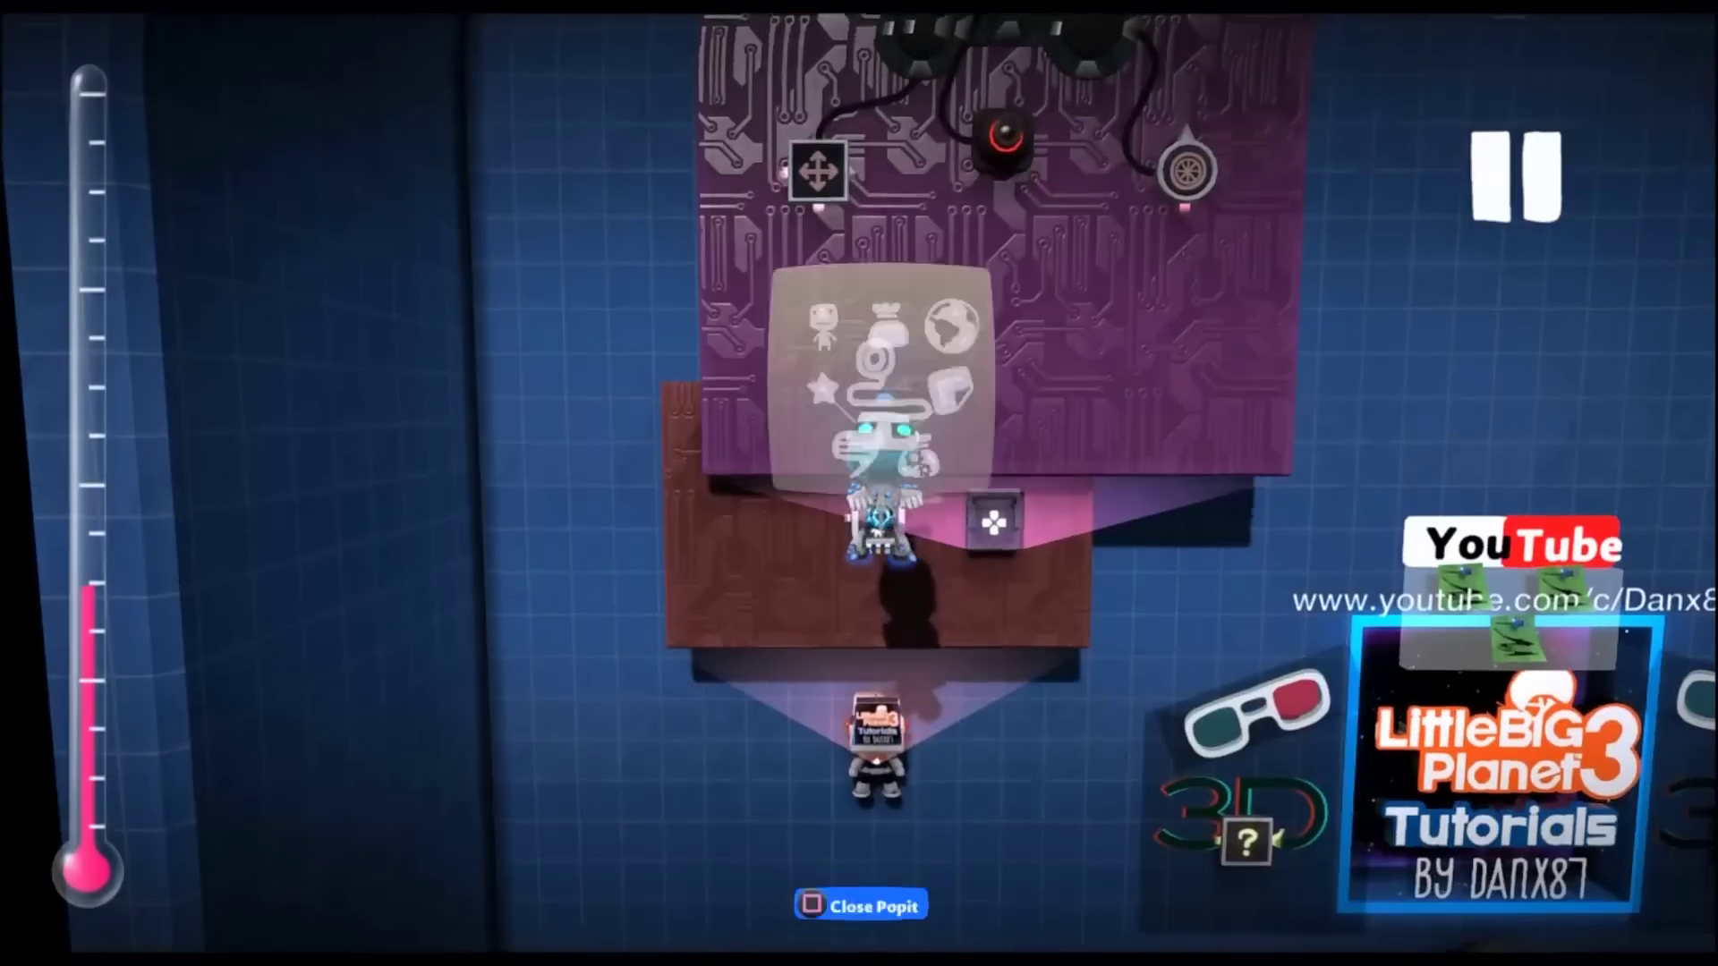
key("Down")
key("Return")
key("Left")
key("Left")
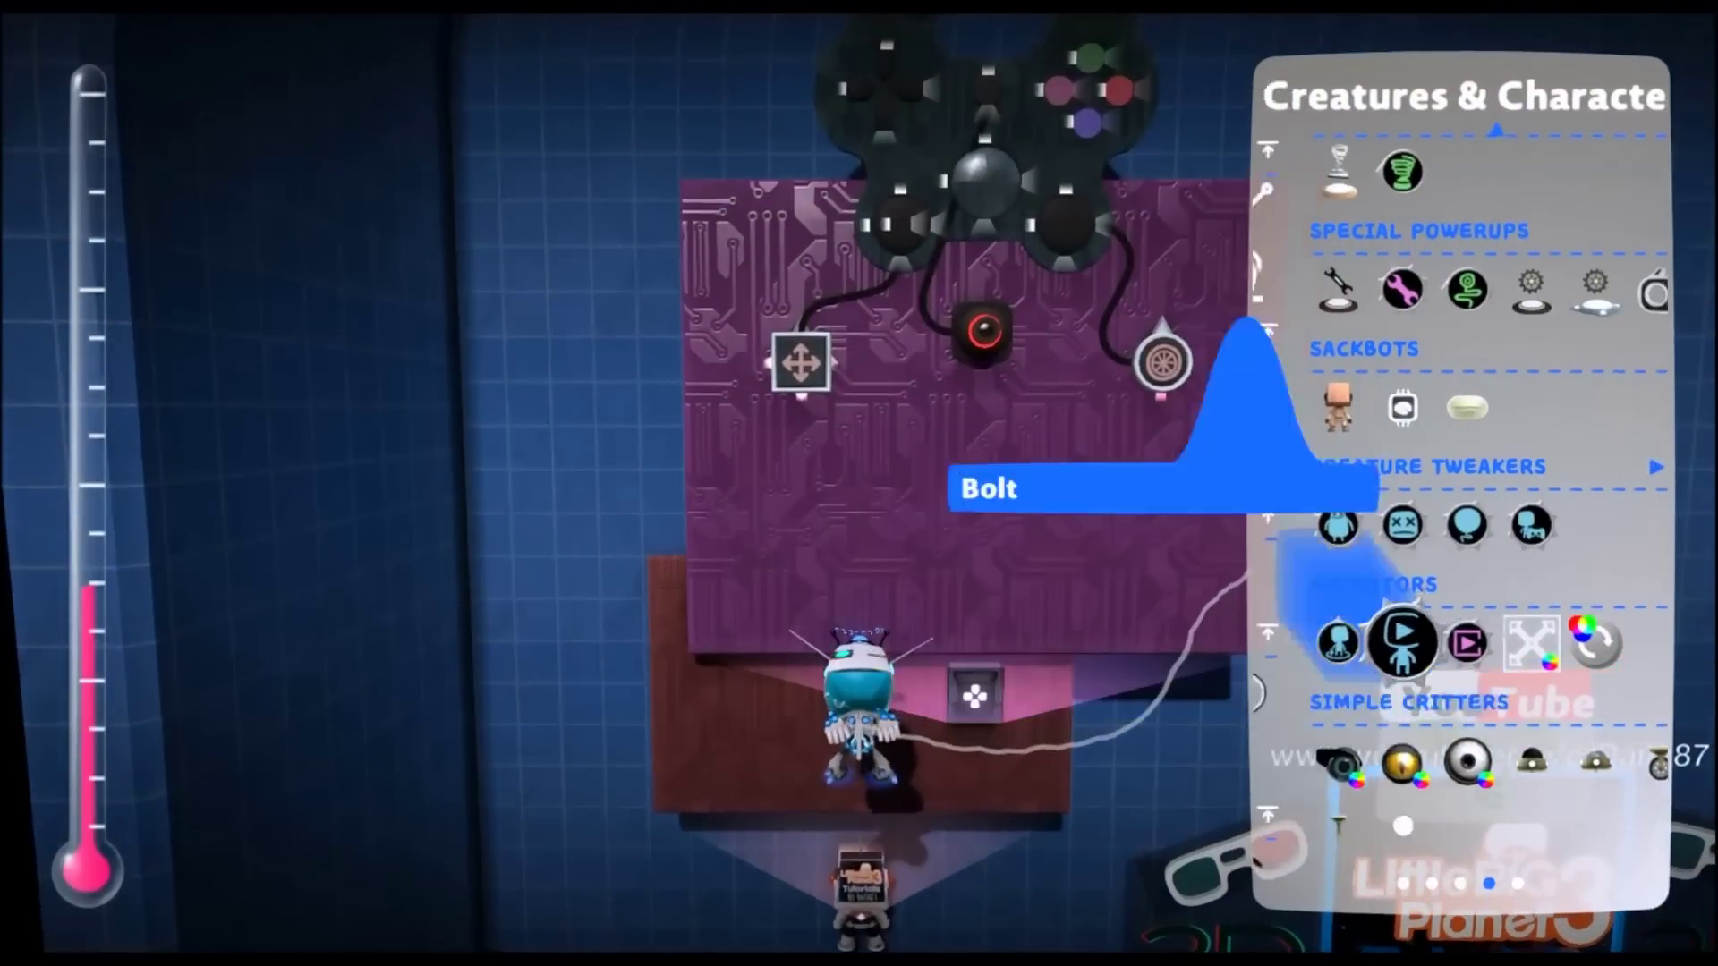